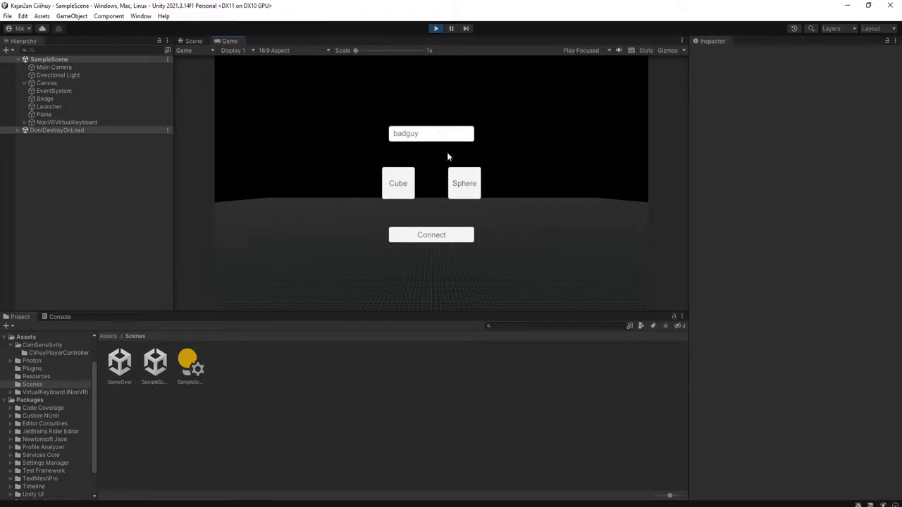
Test the running game by choosing the Cube character and connecting as badguy, and stop play mode.
left_click(406, 193)
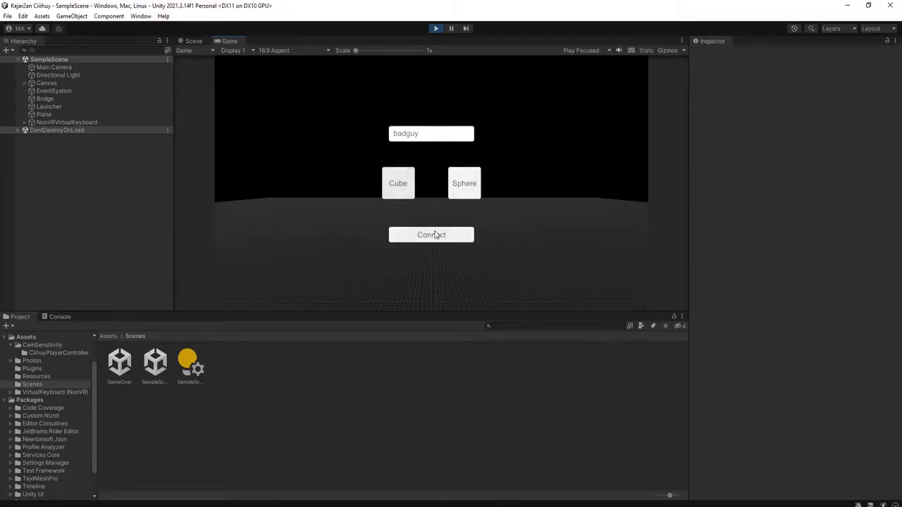
left_click(456, 236)
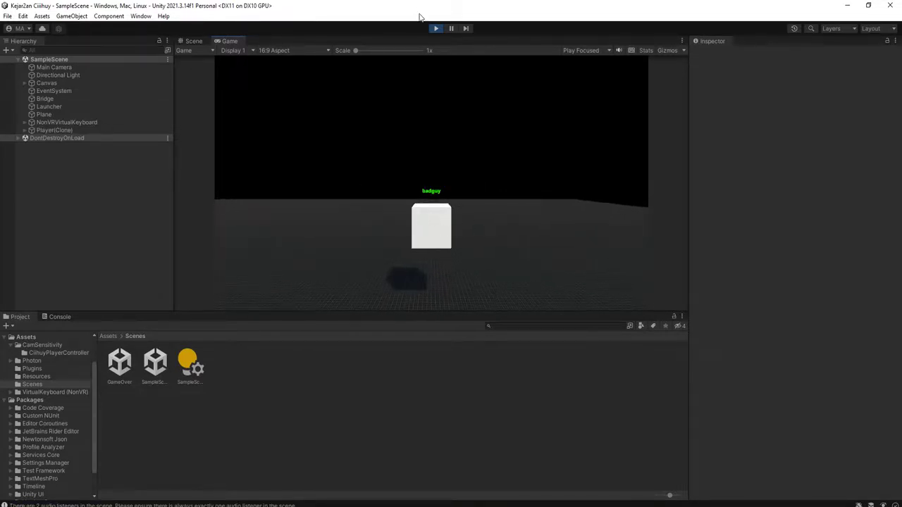
left_click(434, 28)
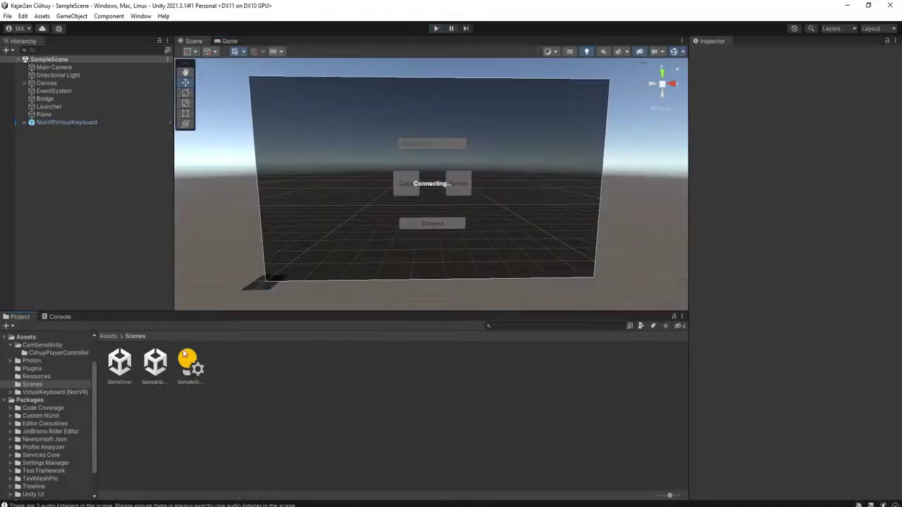
Open TestScene from the Assets/CamSensitivity/CiihuyPlayerController folder.
left_click(125, 365)
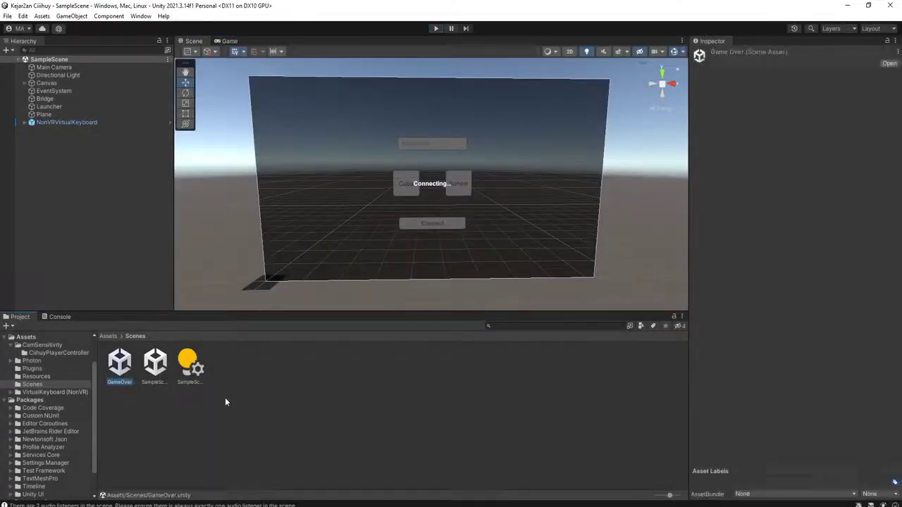
left_click(115, 338)
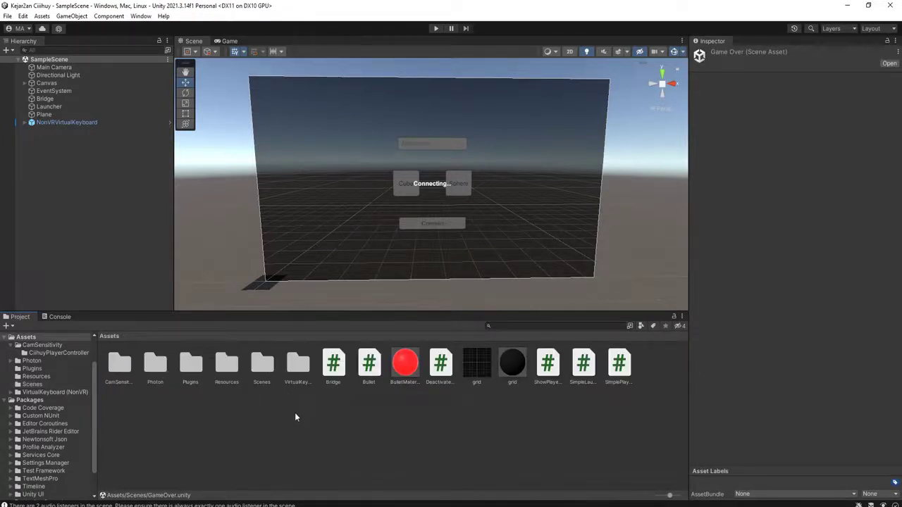
left_click(264, 365)
left_click(245, 410)
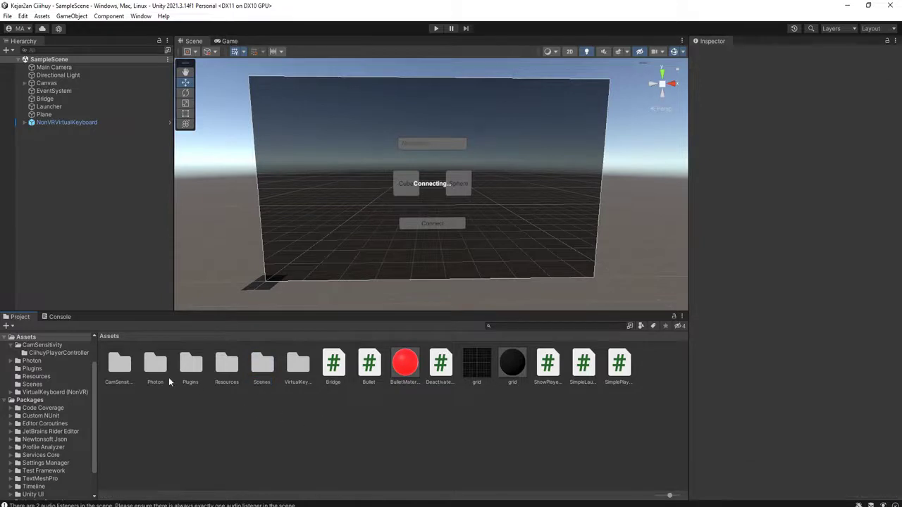
left_click(261, 364)
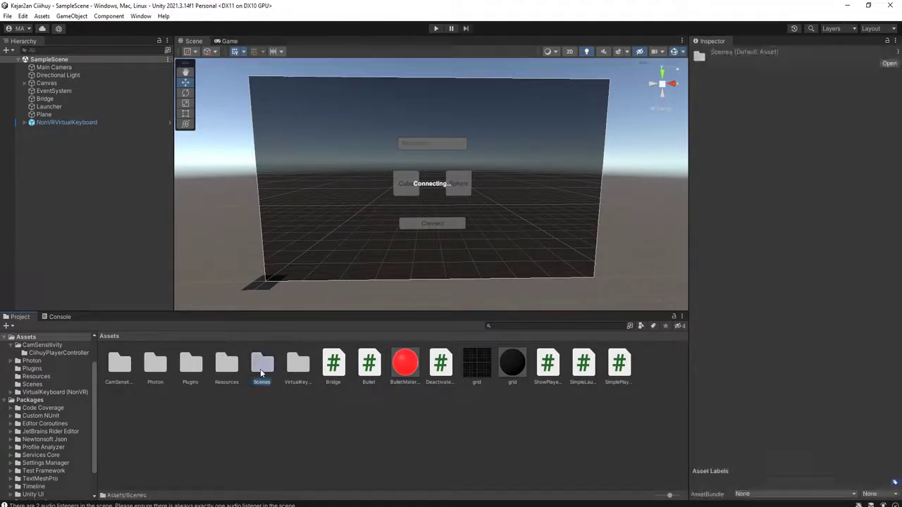
double_click(120, 364)
double_click(134, 373)
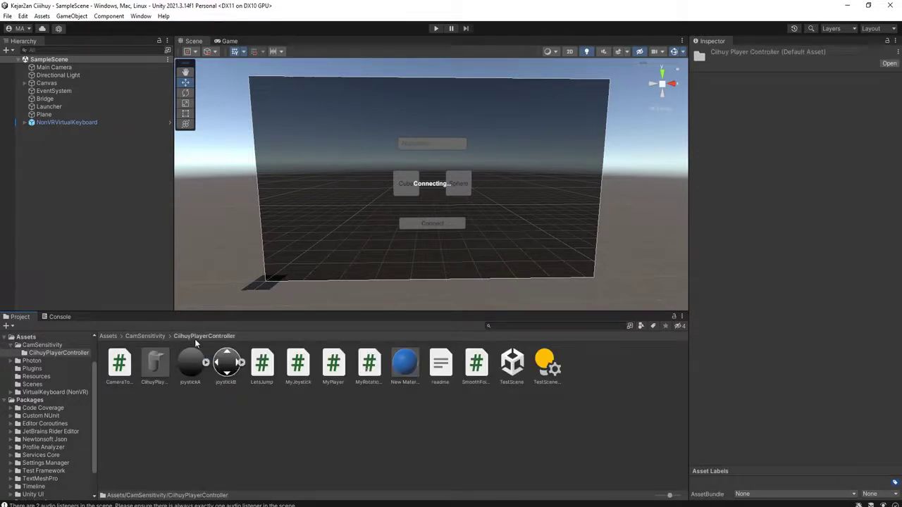
left_click(518, 407)
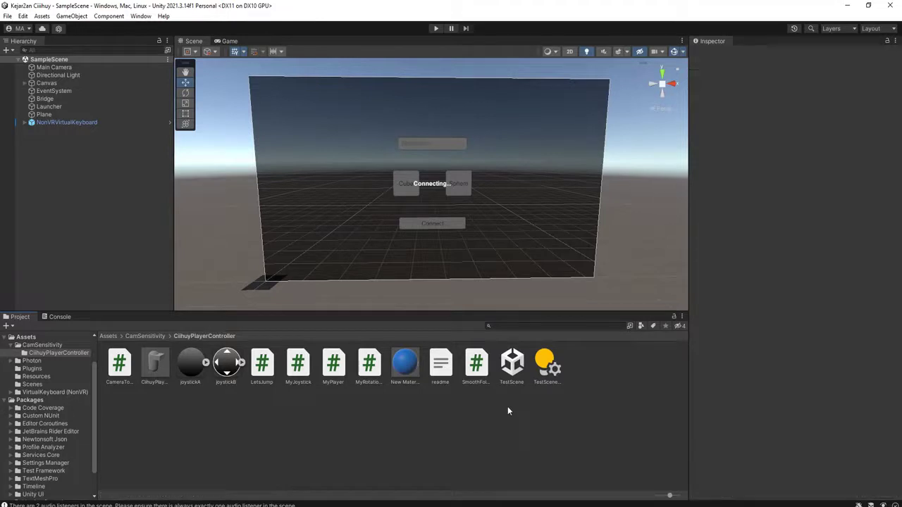
double_click(516, 368)
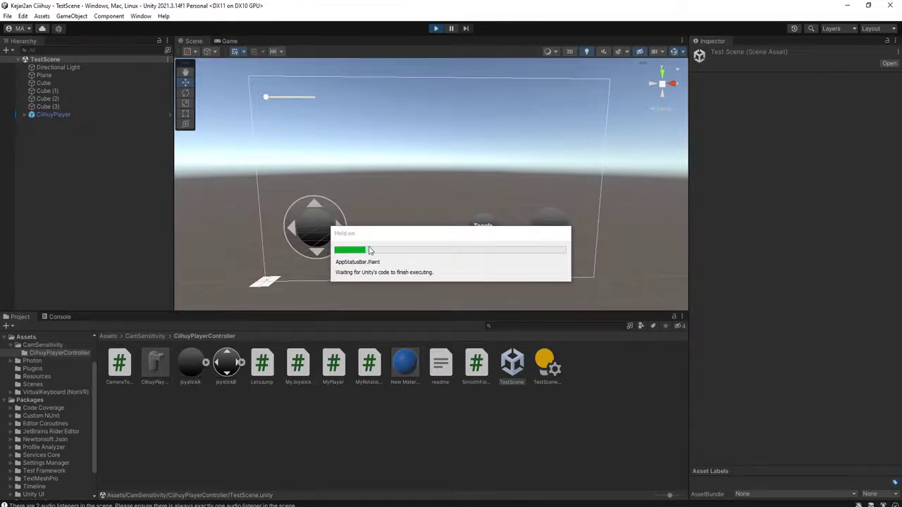
Play-test TestScene's joystick, camera toggle, slider, view rotation and jump controls, and stop play mode.
left_click_drag(283, 242, 291, 197)
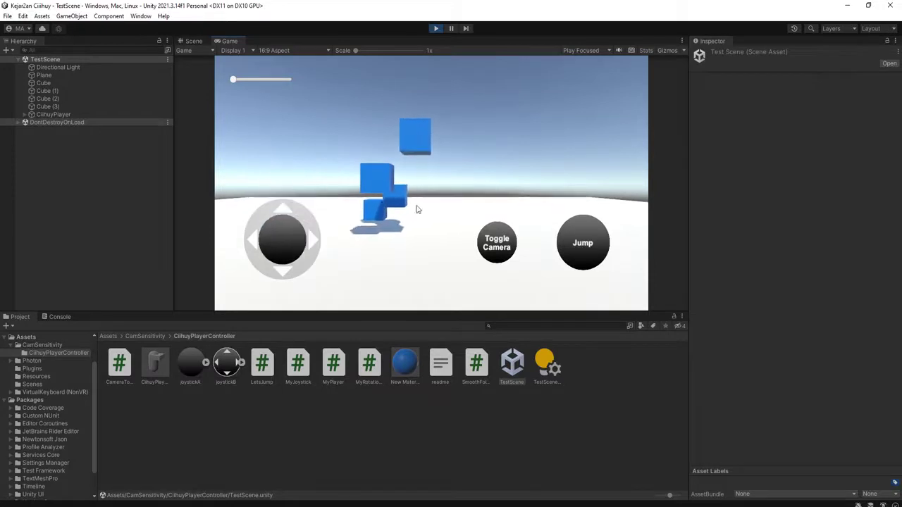
left_click(498, 249)
left_click_drag(317, 243, 345, 237)
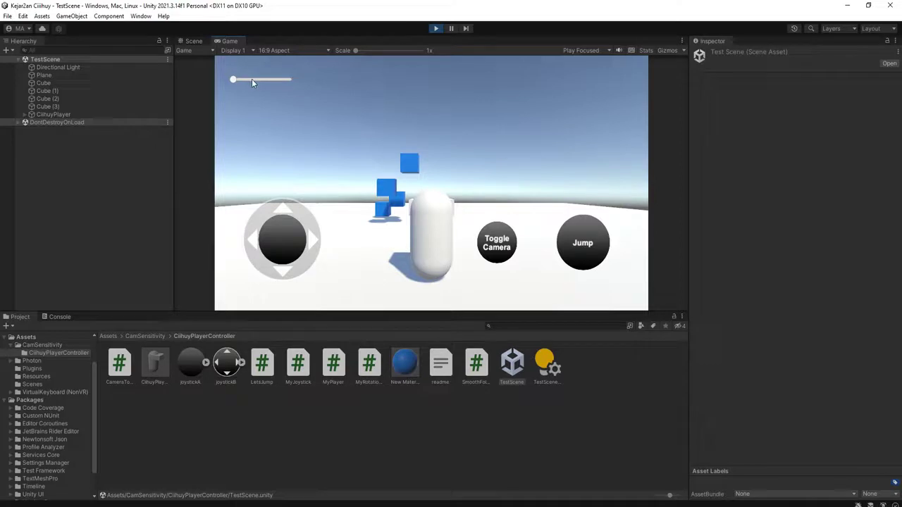
left_click_drag(427, 148, 347, 226)
left_click_drag(283, 240, 345, 269)
left_click(582, 246)
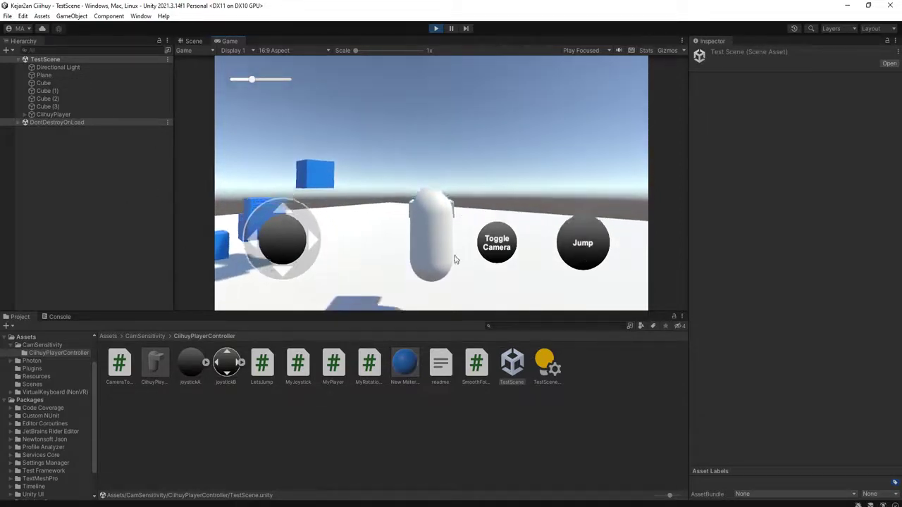
left_click_drag(282, 248, 247, 222)
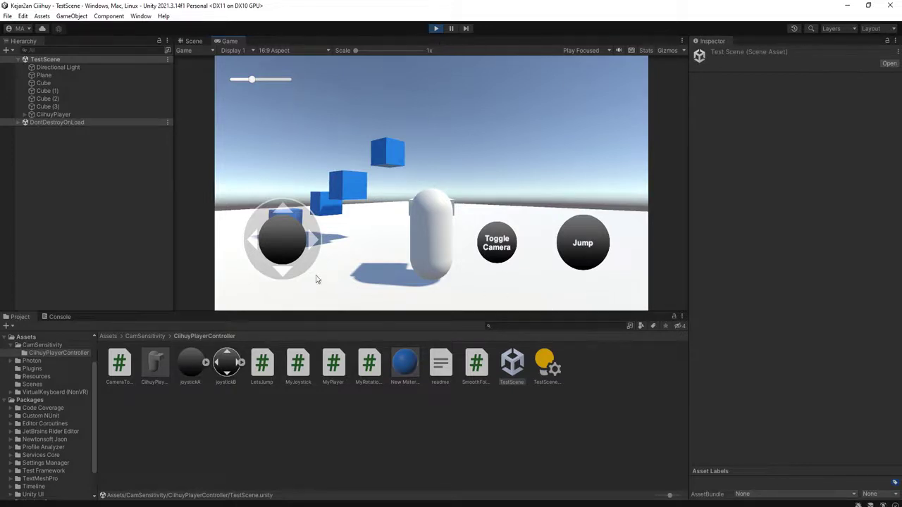
left_click(436, 29)
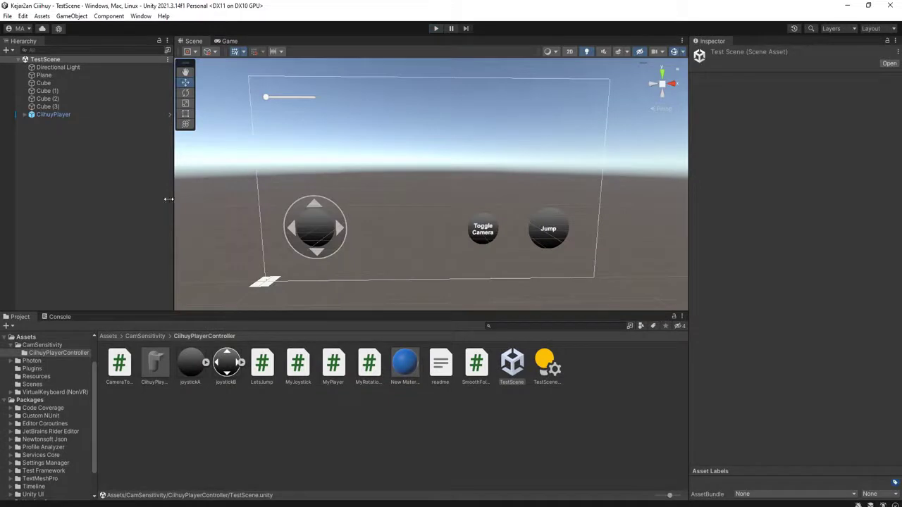
Duplicate TestScene within the CiihuyPlayerController folder, rename the copy x and open it.
left_click(124, 230)
left_click(516, 367)
left_click(517, 433)
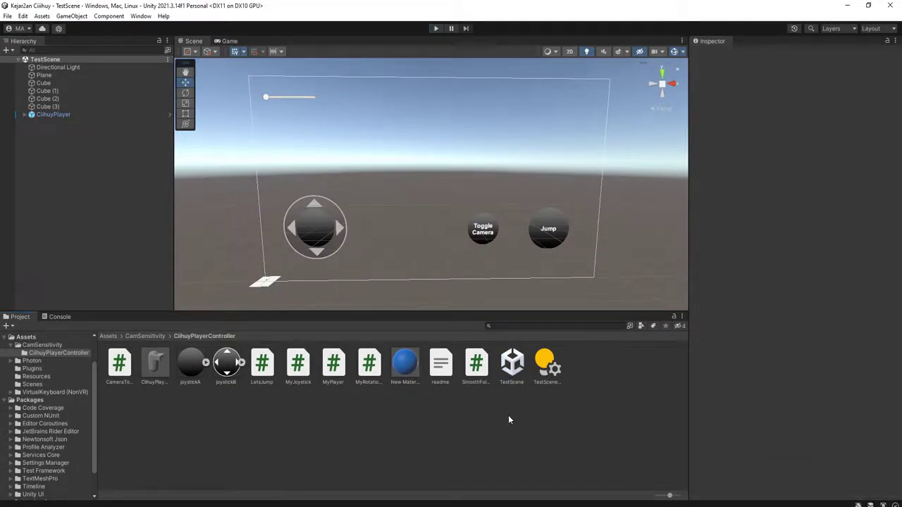
left_click(512, 367)
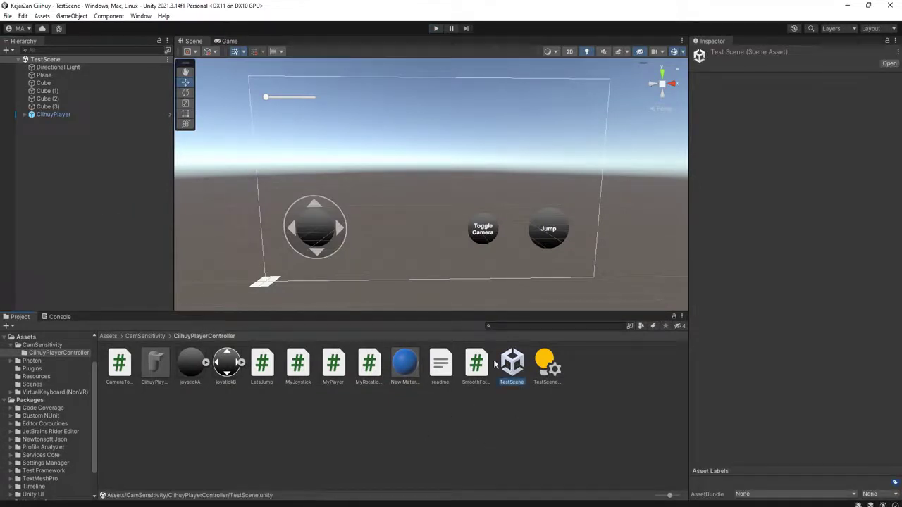
left_click(523, 403)
left_click(522, 382)
key("ctrl+d")
left_click(513, 383)
type("x")
key("Return")
key("Return")
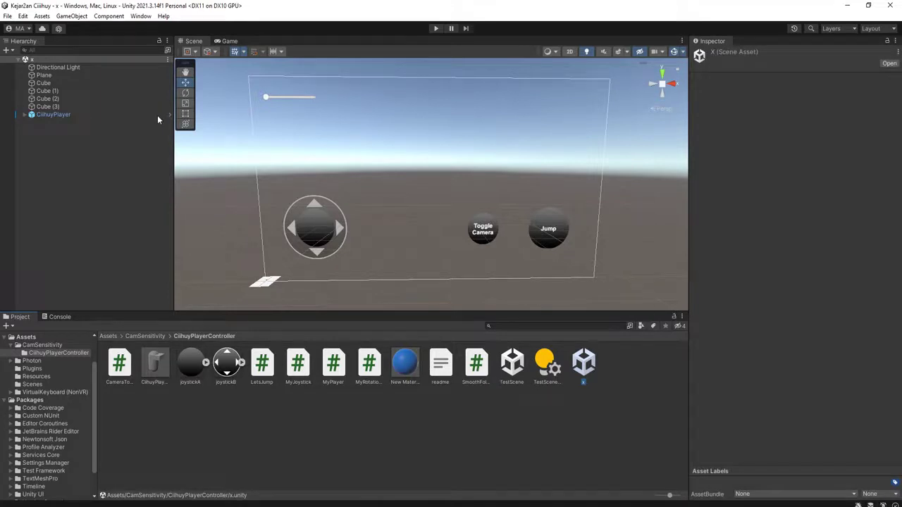
Unpack the CiihuyPlayer prefab instance completely in scene x.
left_click(47, 115)
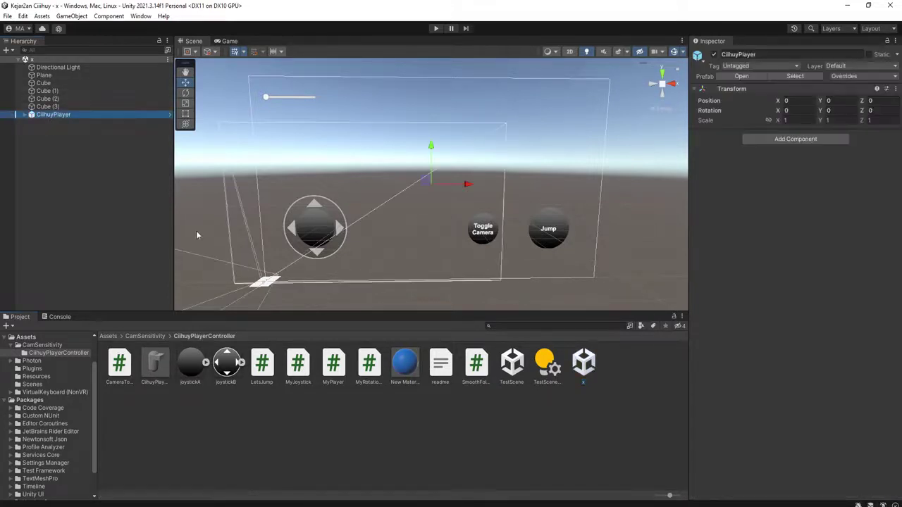
right_click(56, 115)
mouse_move(117, 238)
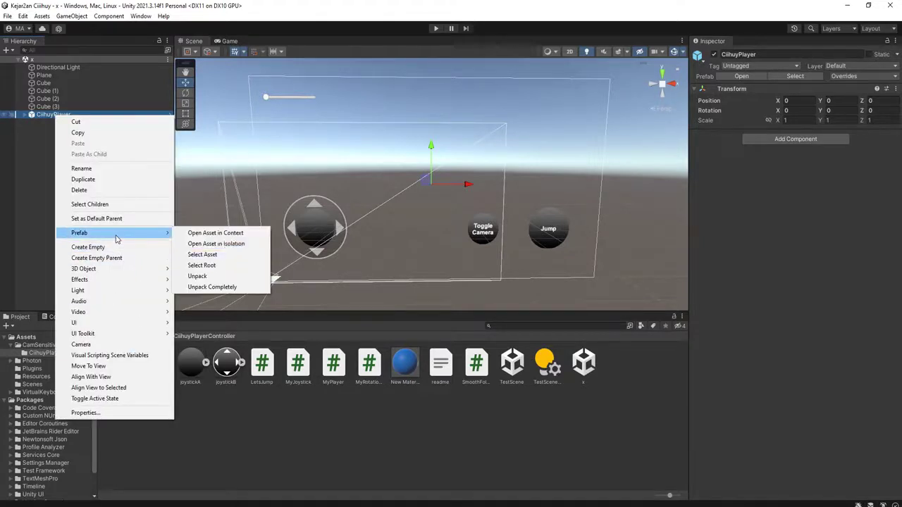
left_click(218, 288)
left_click(68, 153)
Rename the CiihuyPlayer object to CPMultiplayer.
left_click(62, 115)
left_click(65, 114)
type("CPMultiplayer")
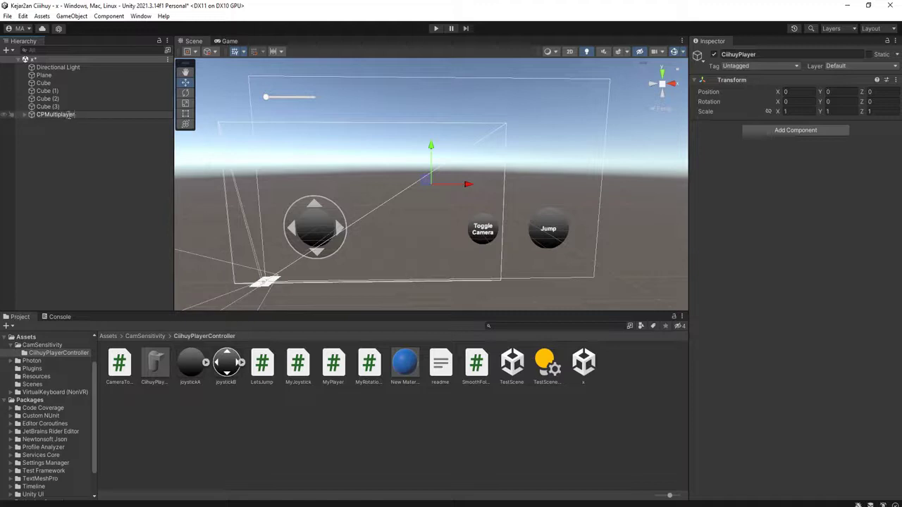
key("Return")
left_click(123, 197)
Examine the controls under CPMultiplayer's PlayerController-Canvas and locate the object that CameraToggleButton's On Click event targets.
left_click(55, 115)
key("f")
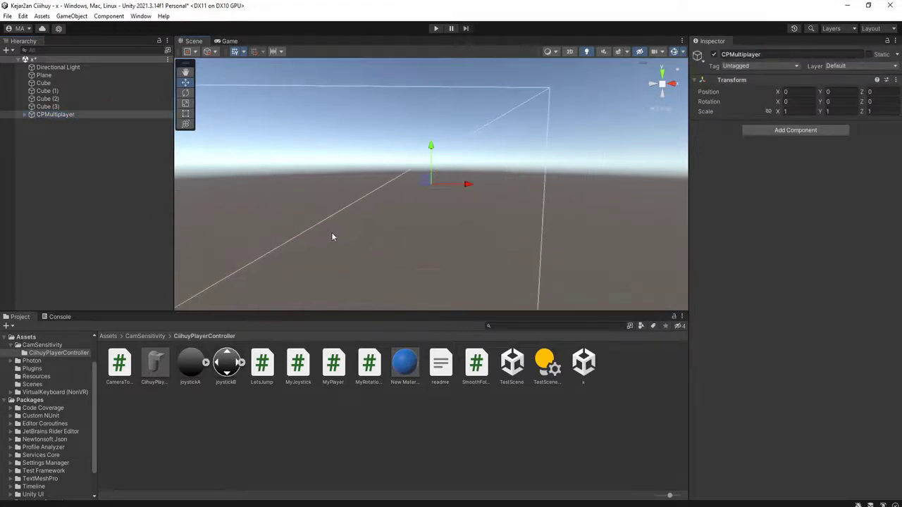
left_click(29, 117)
left_click(25, 114)
left_click(70, 122)
key("f")
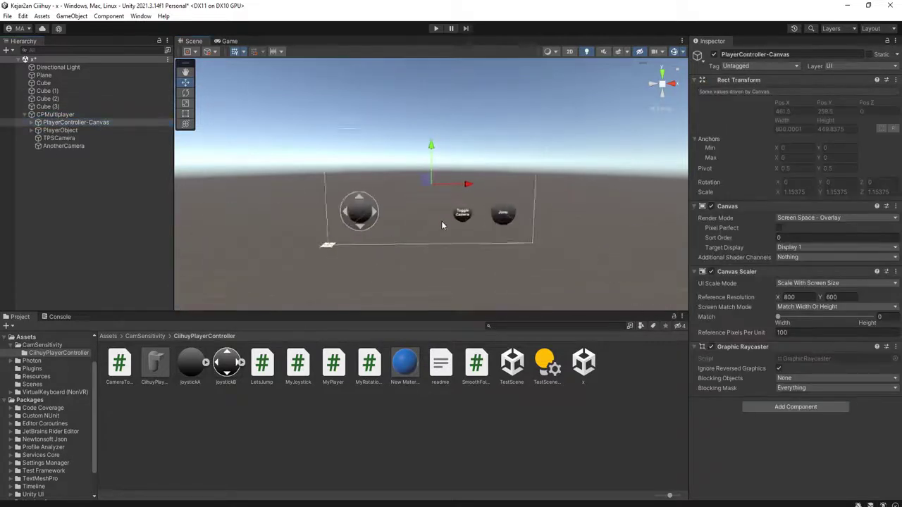
left_click_drag(468, 210, 452, 245, "alt")
scroll(452, 246, "up", 3)
scroll(451, 249, "up", 2)
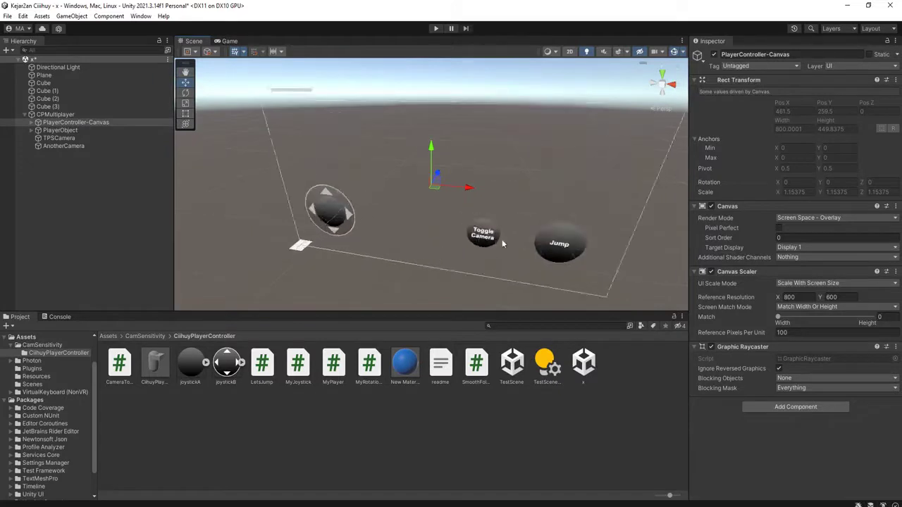
left_click(31, 122)
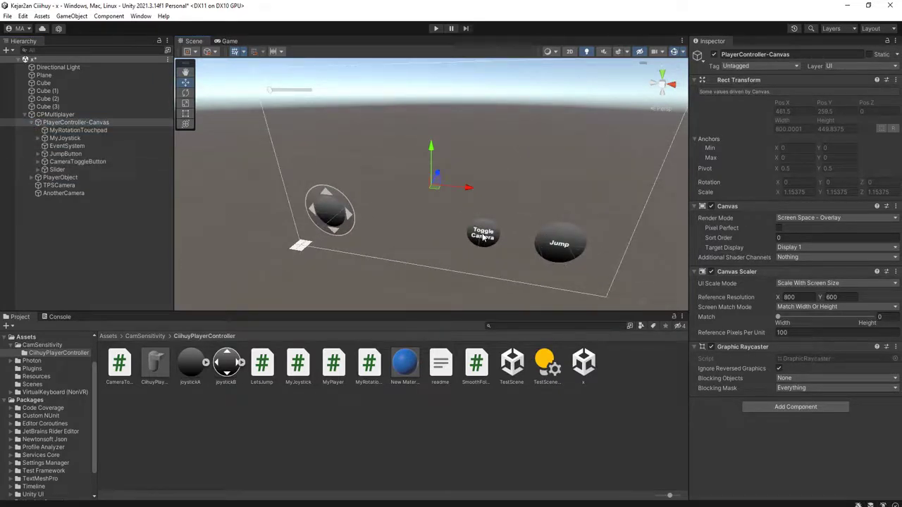
left_click(482, 236)
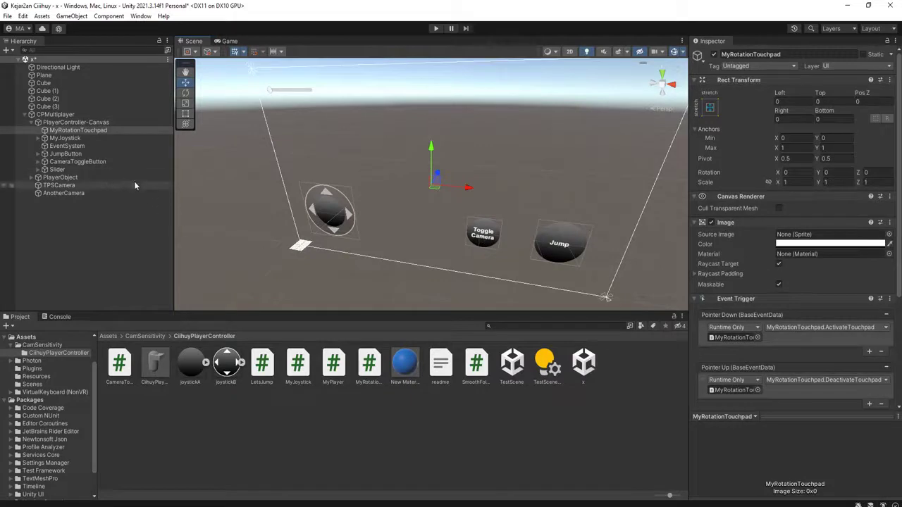
left_click(68, 162)
scroll(740, 365, "down", 5)
left_click(727, 333)
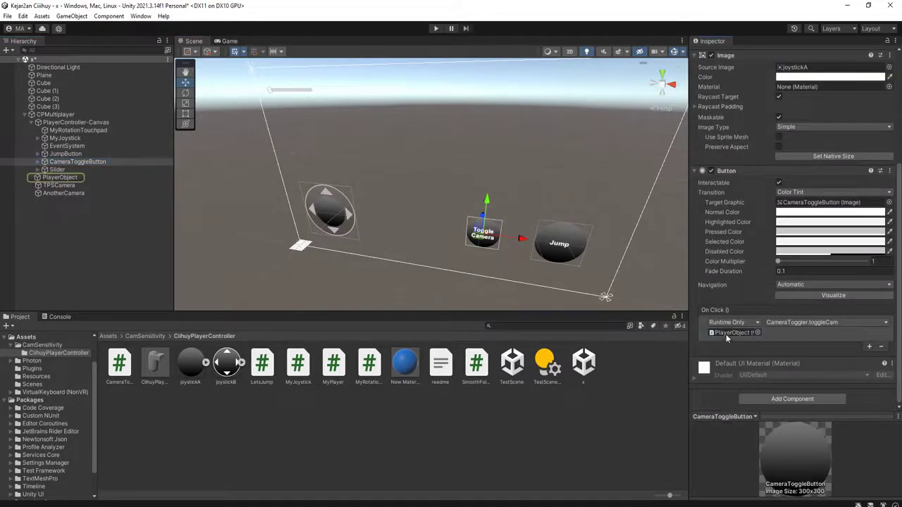
Remove FPSCamera and AnotherCamera from the Cameras list of PlayerObject's Camera Toggler, keeping only TPSCamera.
left_click(56, 177)
scroll(761, 423, "down", 1)
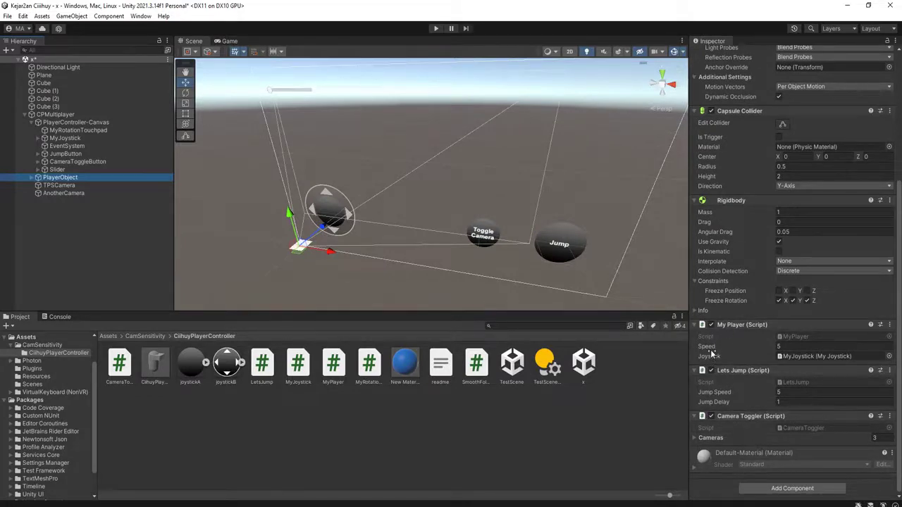
left_click(695, 438)
left_click(695, 438)
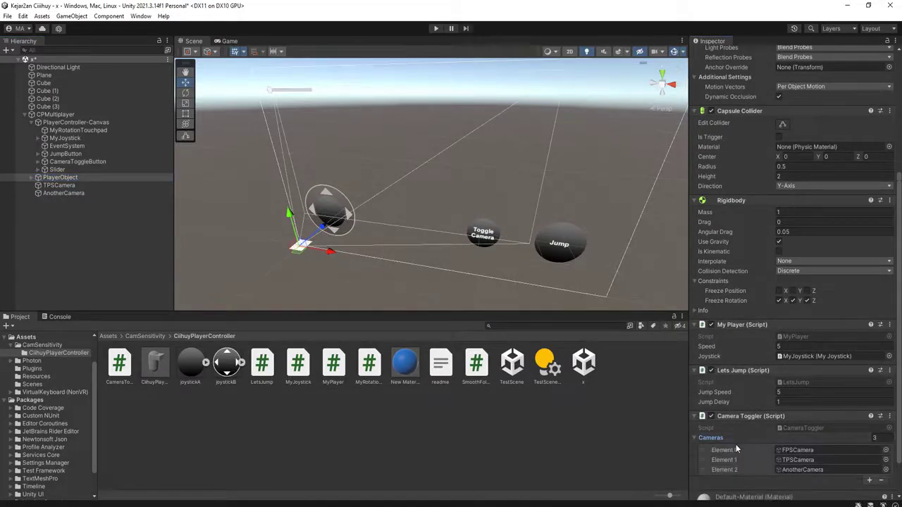
scroll(754, 440, "down", 1)
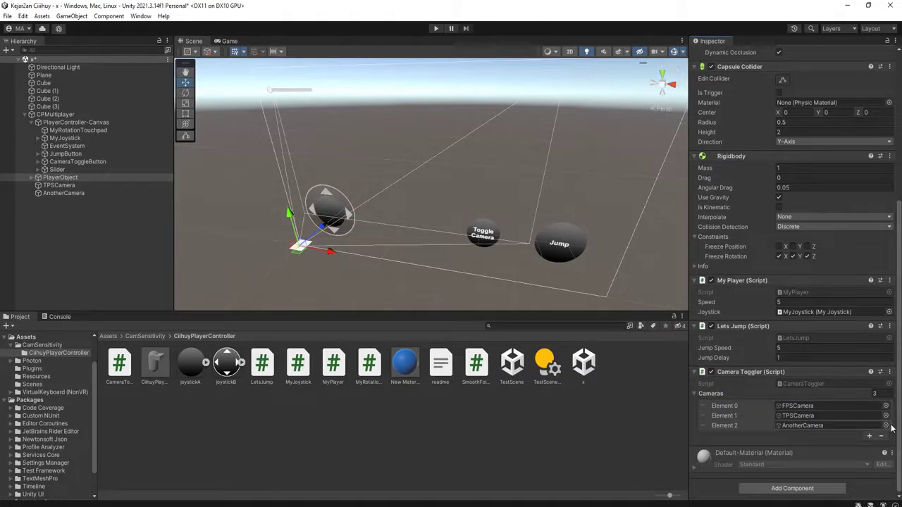
left_click(751, 406)
left_click(881, 436)
left_click(779, 426)
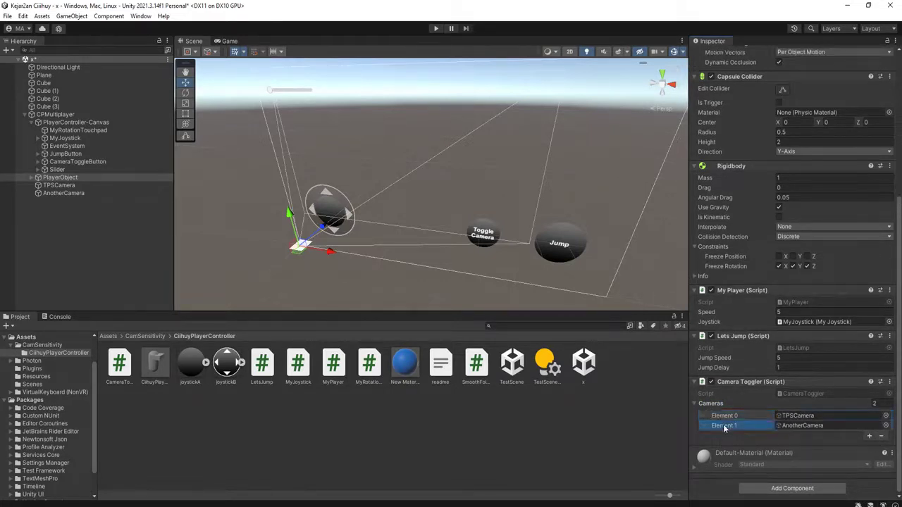
left_click(881, 437)
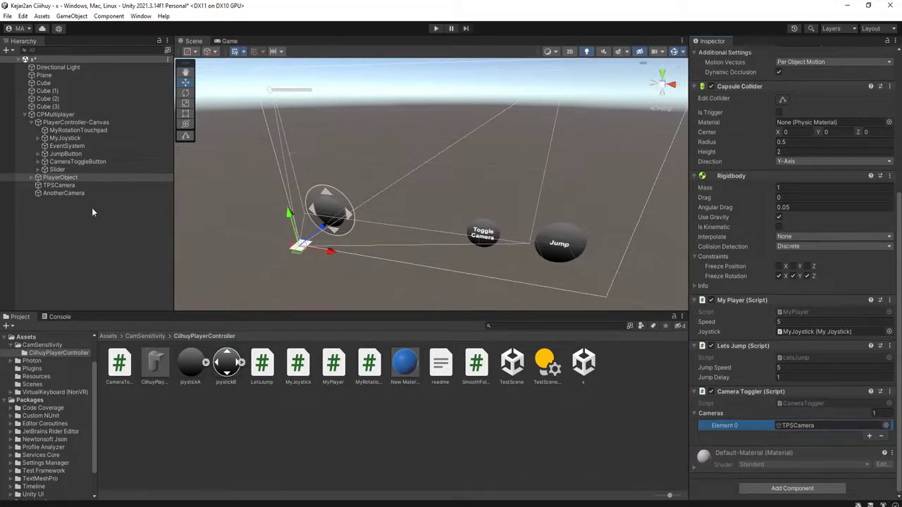
Delete the AnotherCamera object from CPMultiplayer and select PlayerController-Canvas.
left_click(76, 194)
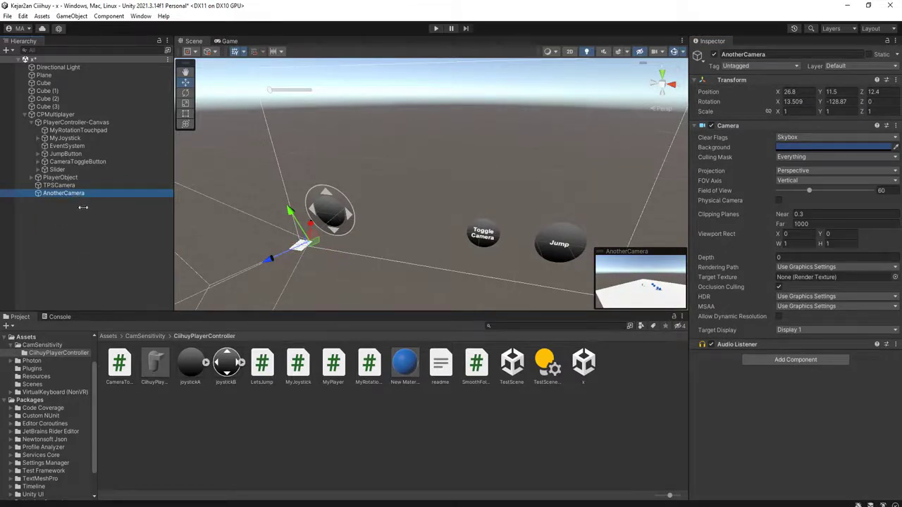
key("Delete")
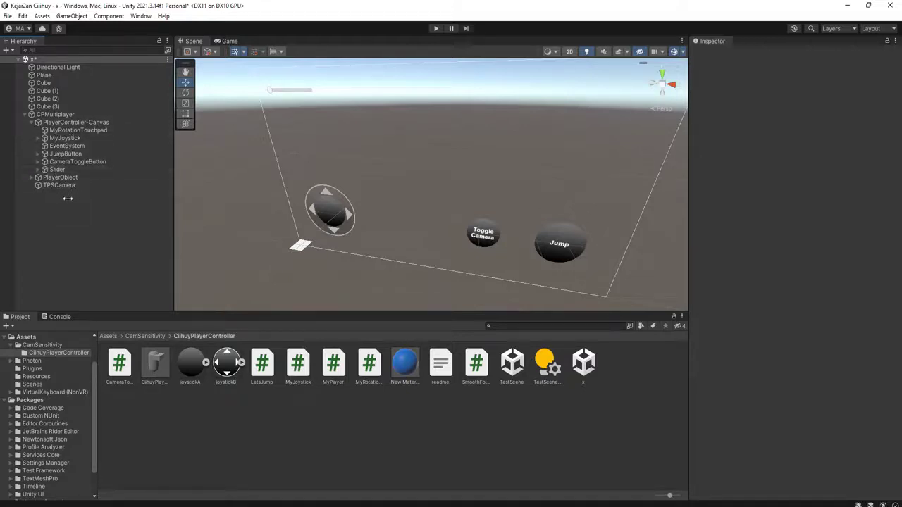
left_click(71, 122)
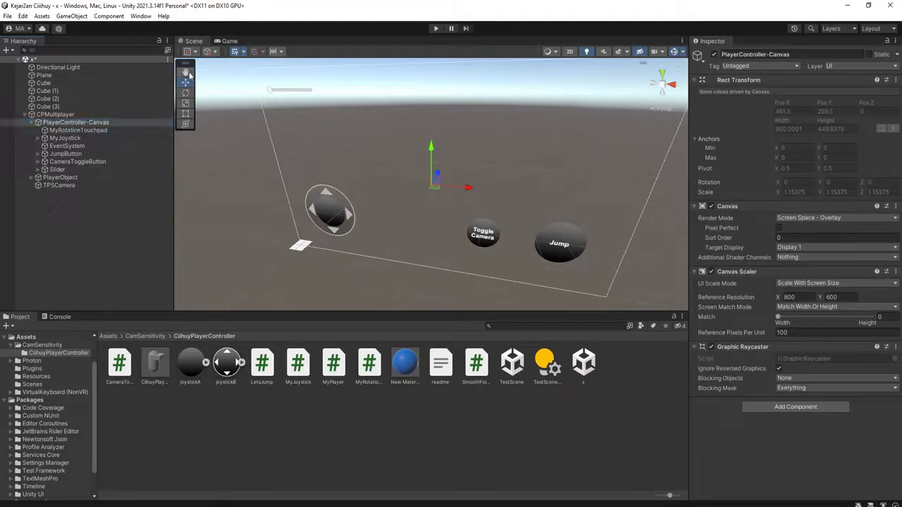
Delete the FPSCamera object under PlayerObject and save the scene.
left_click(65, 138)
left_click(67, 146)
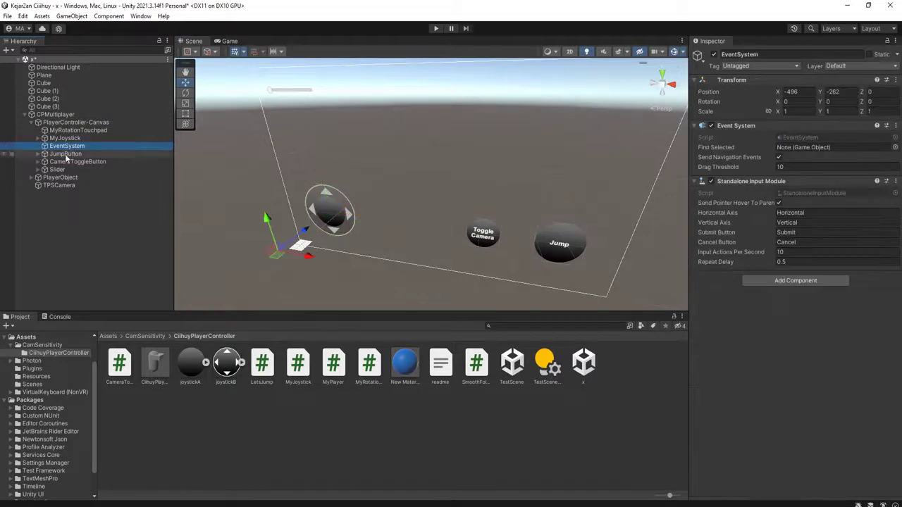
left_click(31, 178)
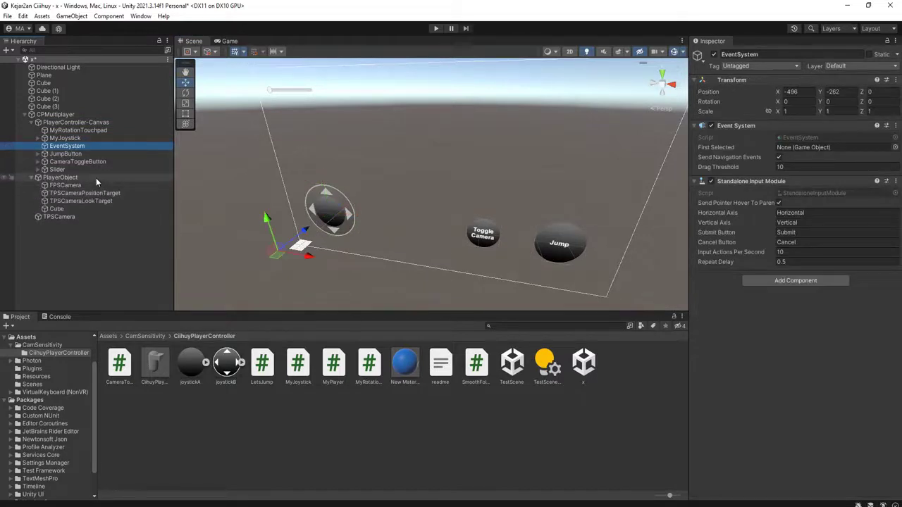
left_click(99, 185)
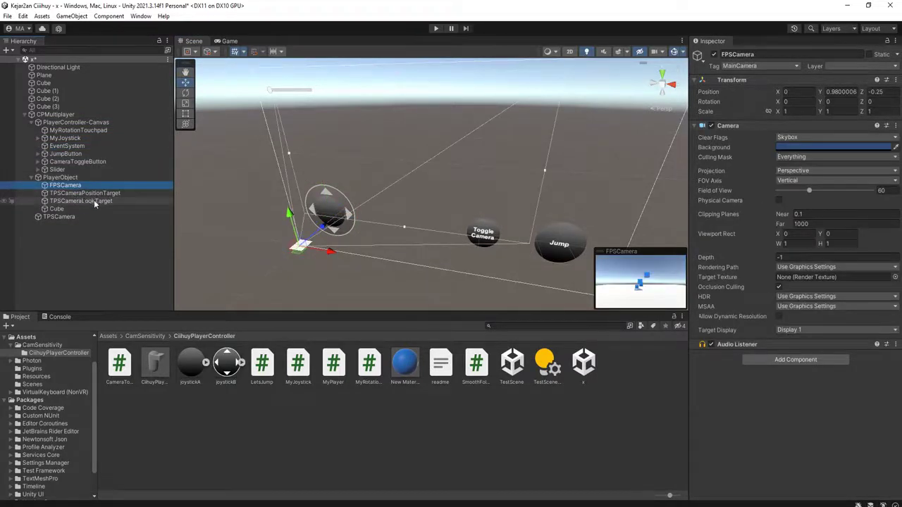
key("Delete")
left_click(71, 185)
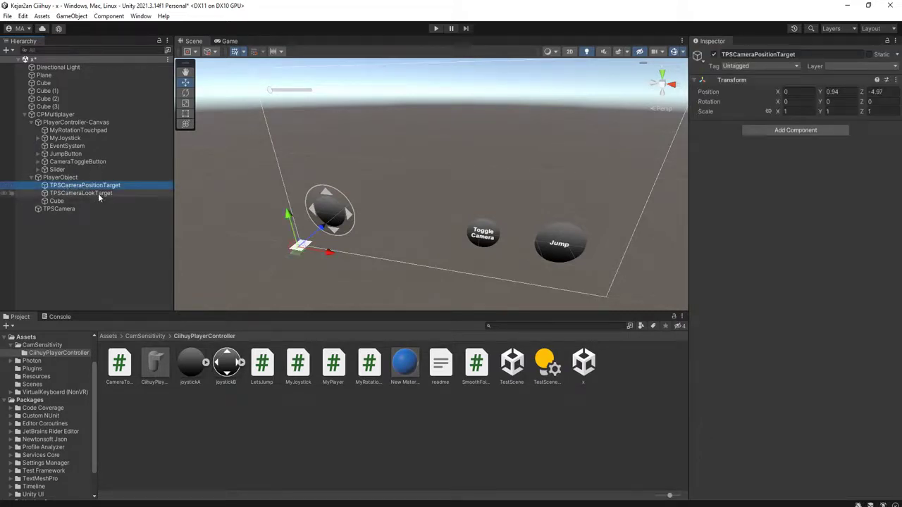
left_click(62, 209)
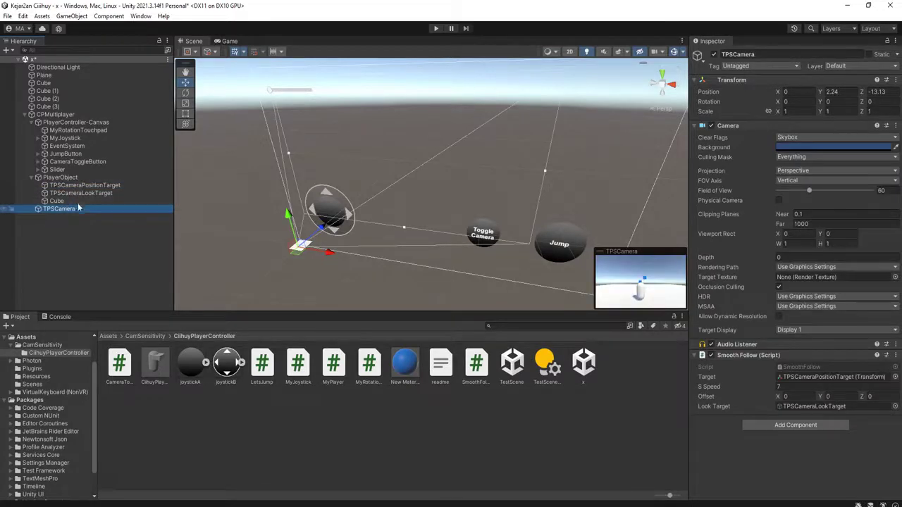
left_click(66, 177)
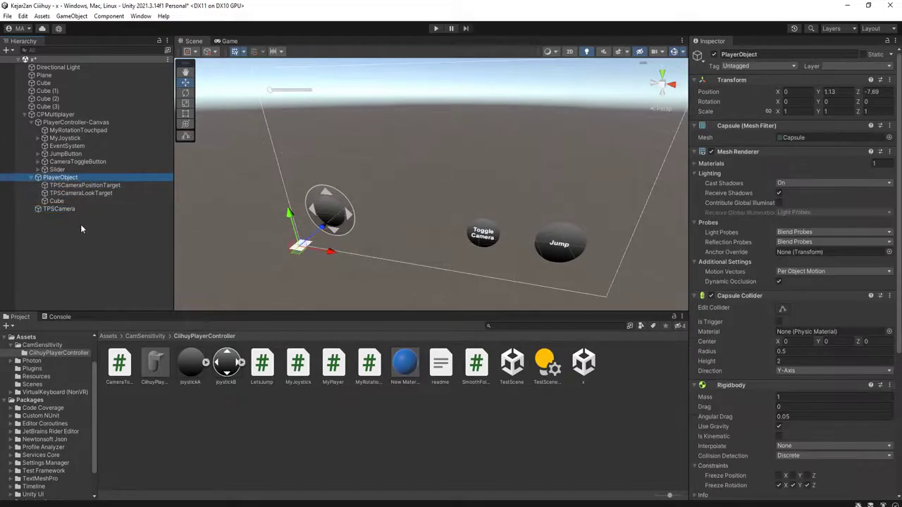
key("ctrl+s")
Set the Slider's minimum value to 0.5 and maximum value to 1.5, and save the scene.
left_click(51, 114)
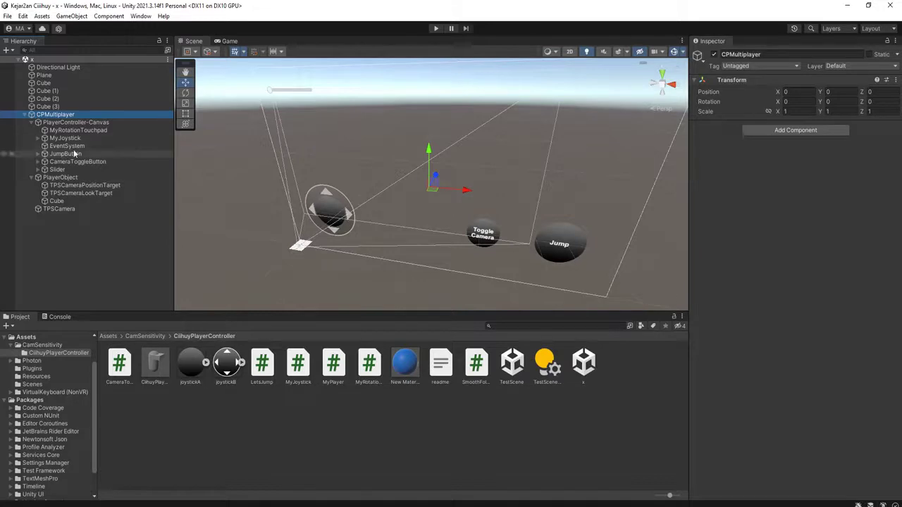
left_click(106, 169)
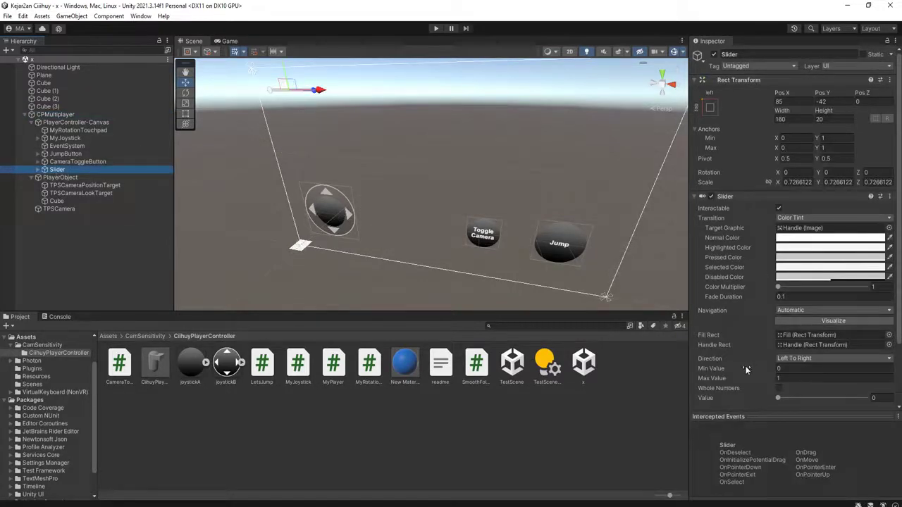
left_click(803, 368)
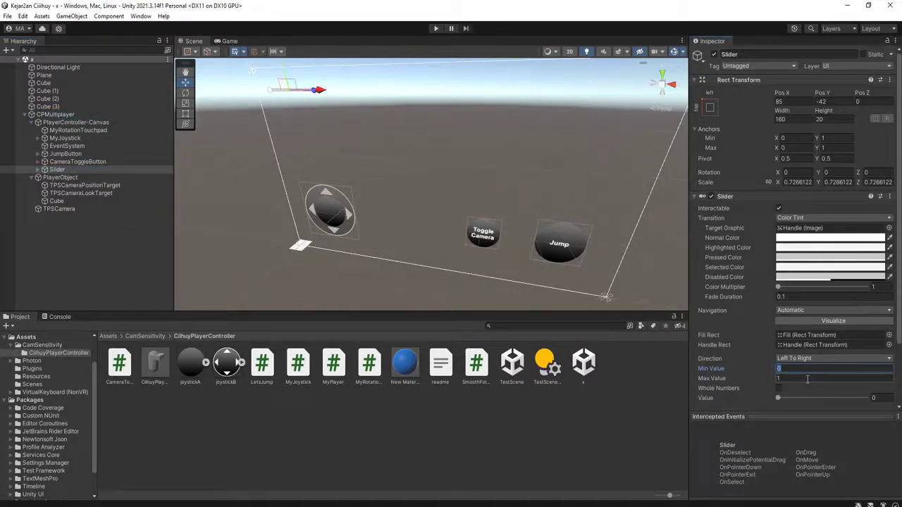
type("0.5")
left_click(808, 379)
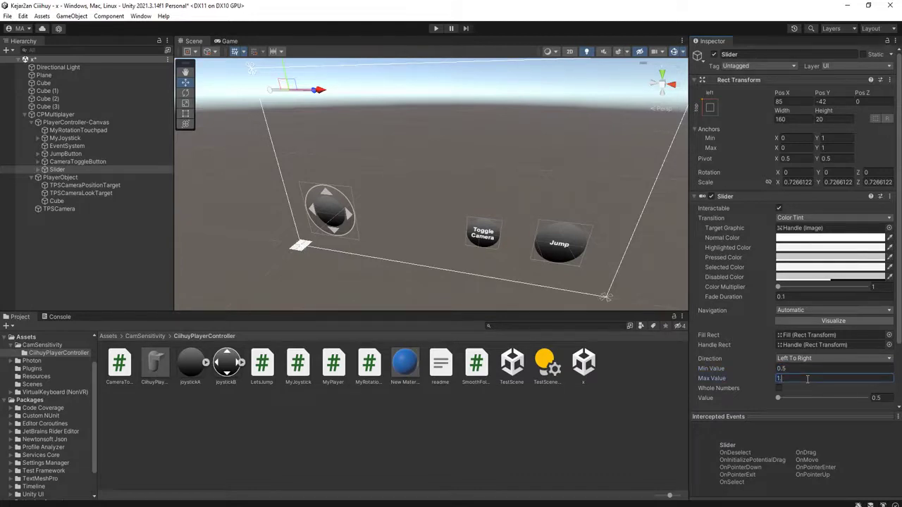
key("ctrl+s")
Playtest the scene by moving the player with the joystick, jumping and rotating the view, and stop play mode.
left_click(436, 28)
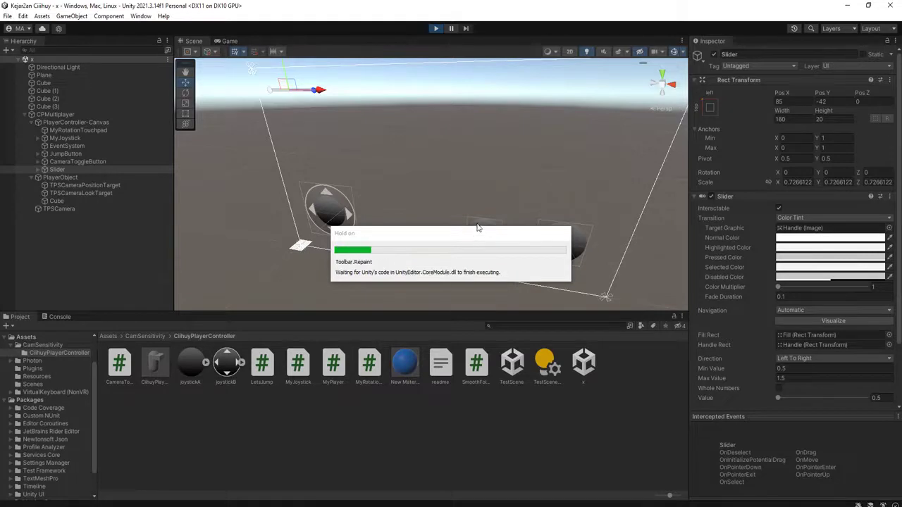
left_click_drag(290, 234, 275, 176)
left_click(579, 241)
left_click_drag(504, 210, 311, 246)
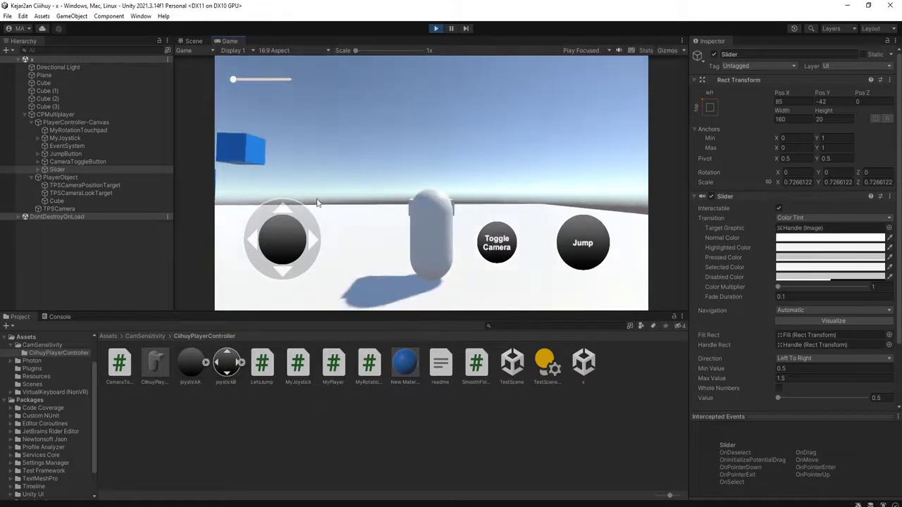
left_click_drag(317, 203, 275, 190)
left_click(436, 28)
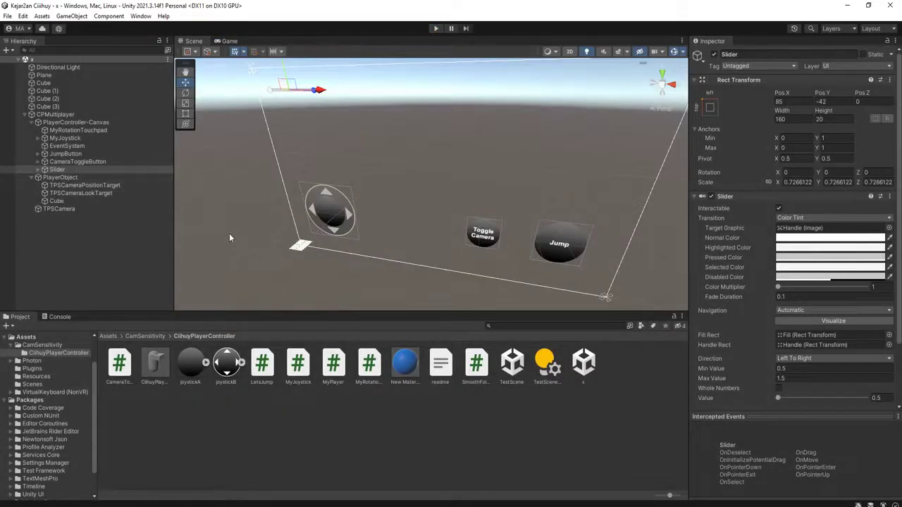
Deactivate the CameraToggleButton object in PlayerController-Canvas and save the scene.
left_click(38, 169)
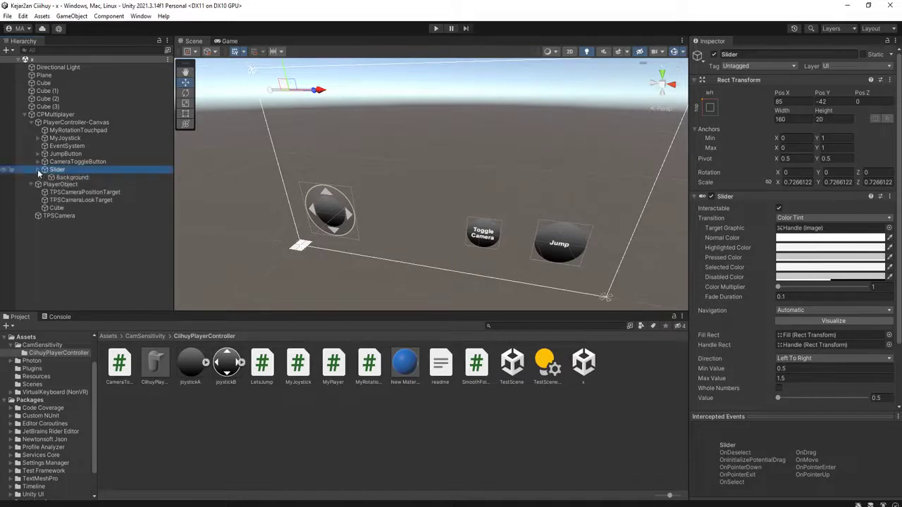
left_click(84, 177)
left_click(88, 194)
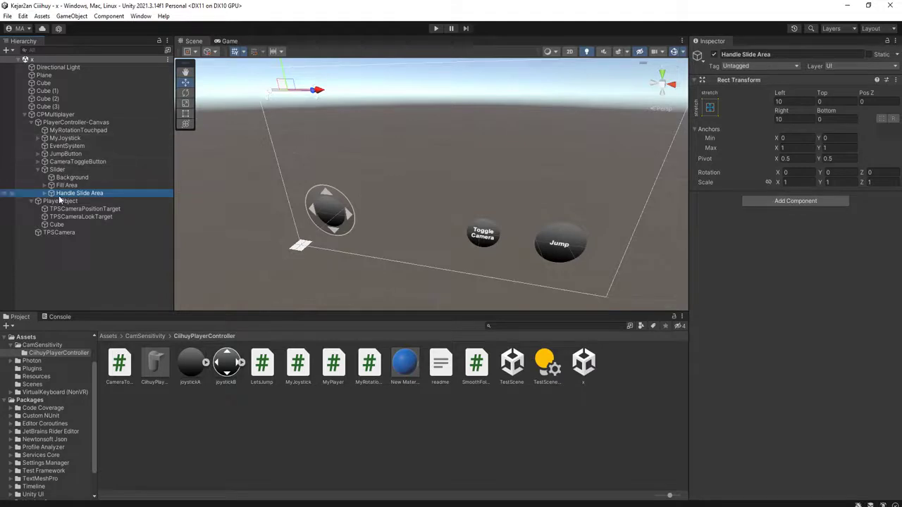
left_click(64, 153)
key("Down")
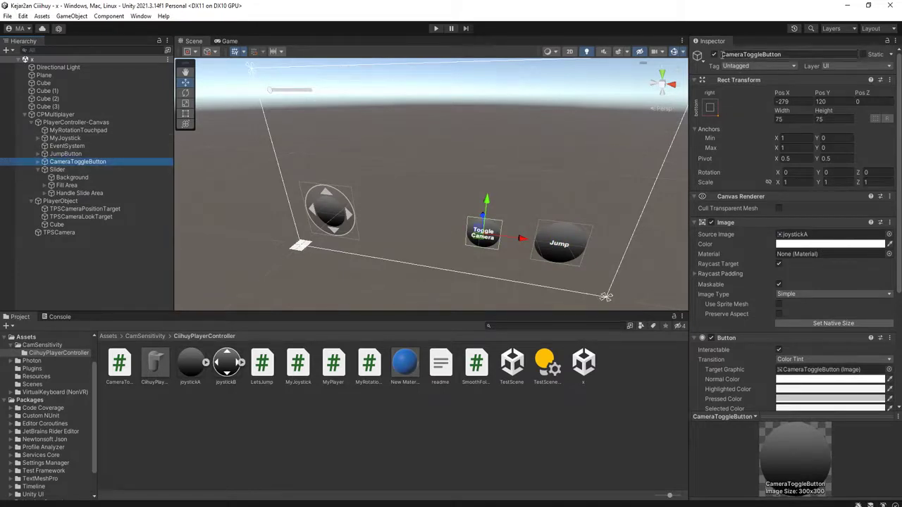
left_click(714, 54)
key("ctrl+s")
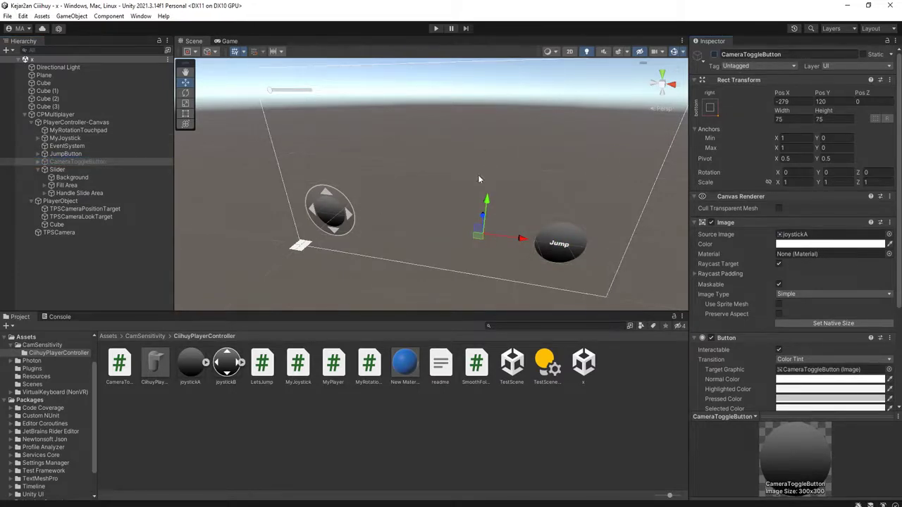
Playtest the scene, comparing camera rotation with the on-screen slider at its maximum and minimum, and stop play mode.
left_click(434, 28)
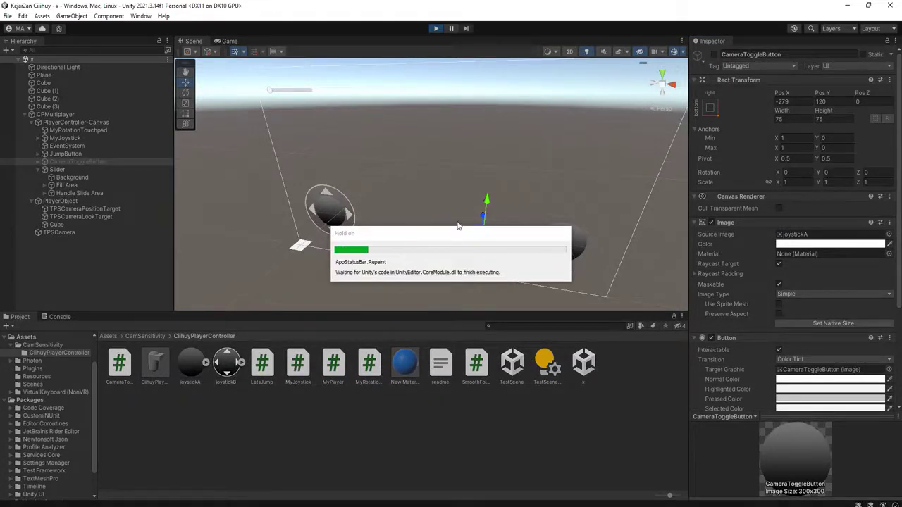
key("w")
key("a")
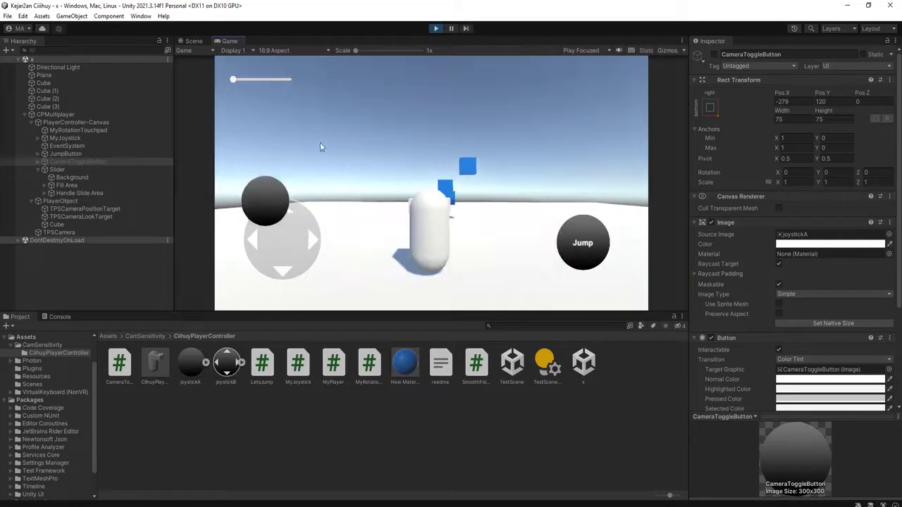
left_click_drag(399, 127, 458, 137)
left_click_drag(272, 80, 288, 79)
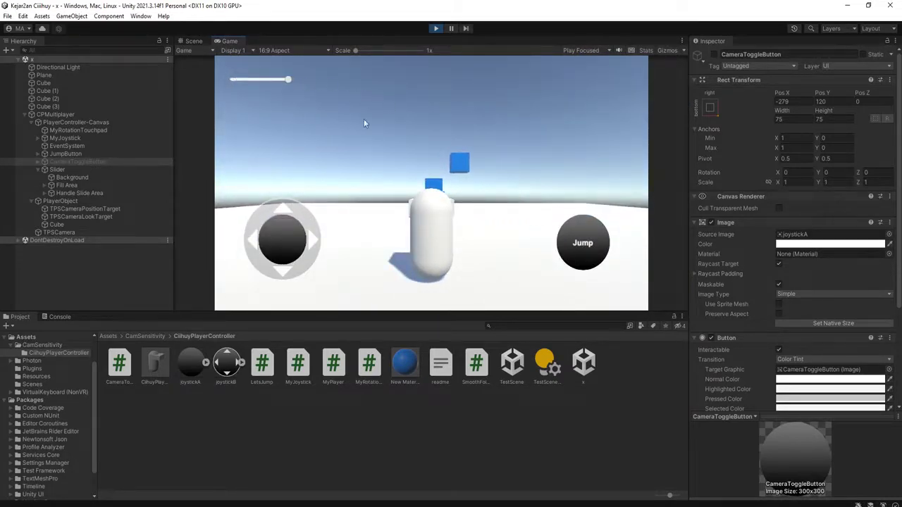
left_click_drag(457, 184, 416, 185)
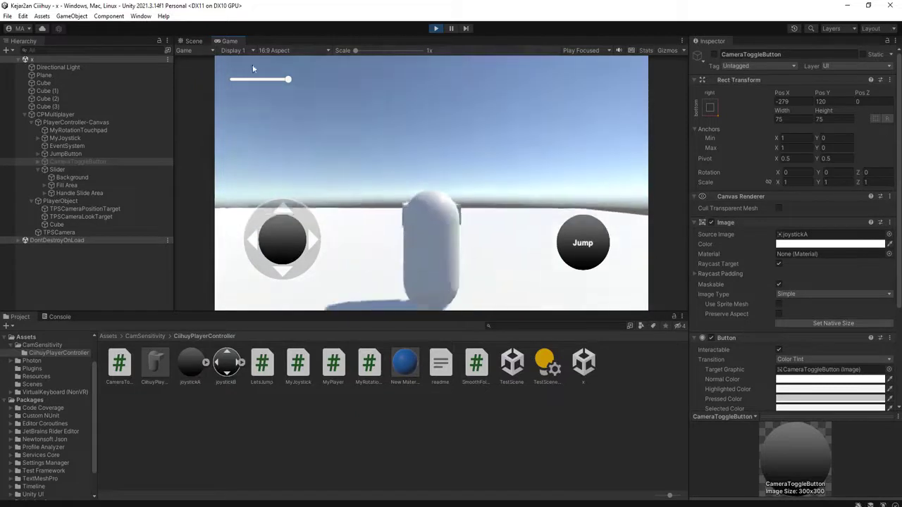
left_click_drag(264, 81, 229, 80)
left_click_drag(376, 117, 290, 79)
left_click(237, 81)
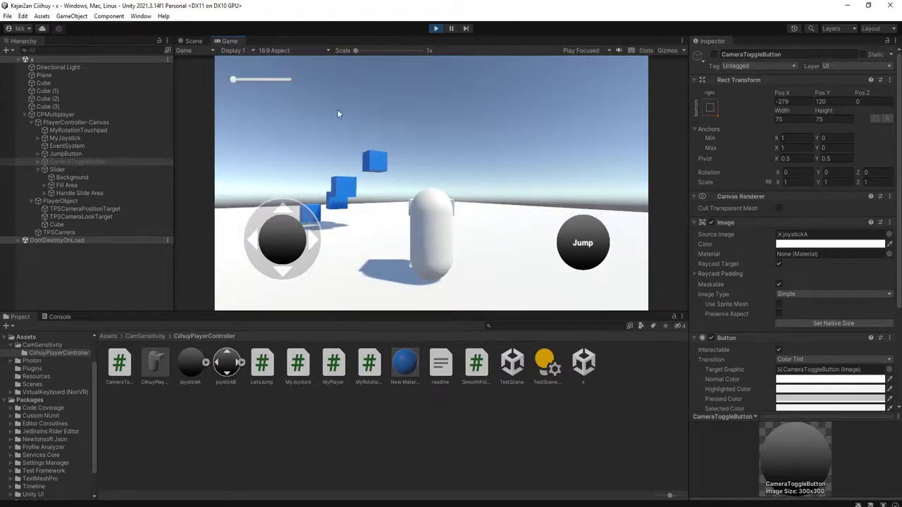
left_click(435, 29)
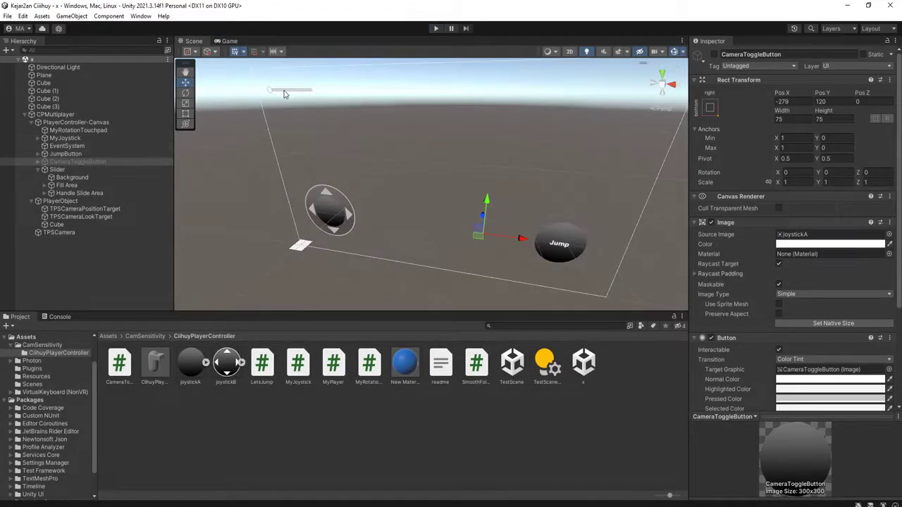
Deactivate the Slider object in PlayerController-Canvas.
left_click(102, 170)
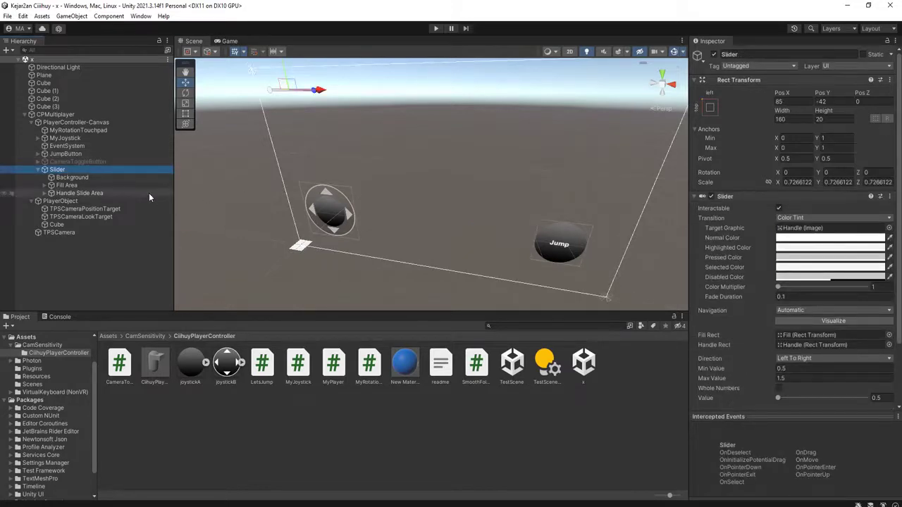
left_click(38, 170)
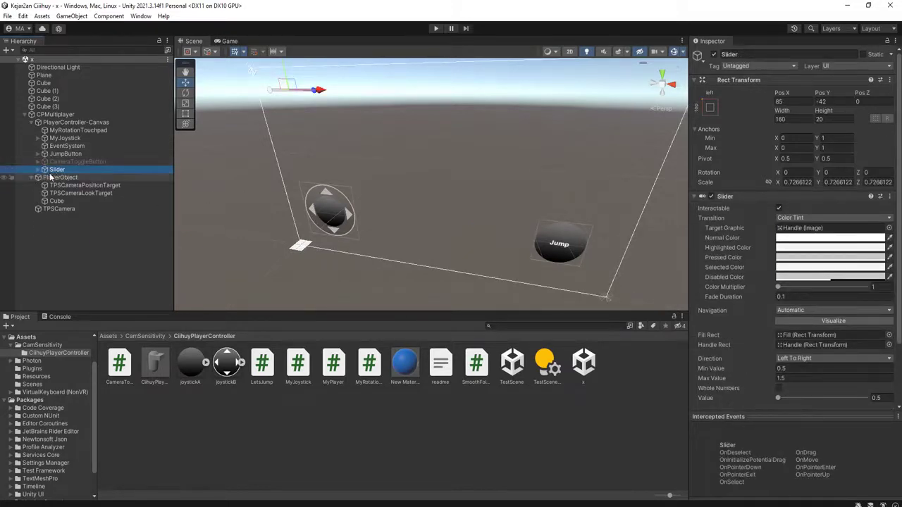
left_click(56, 162)
left_click(56, 169)
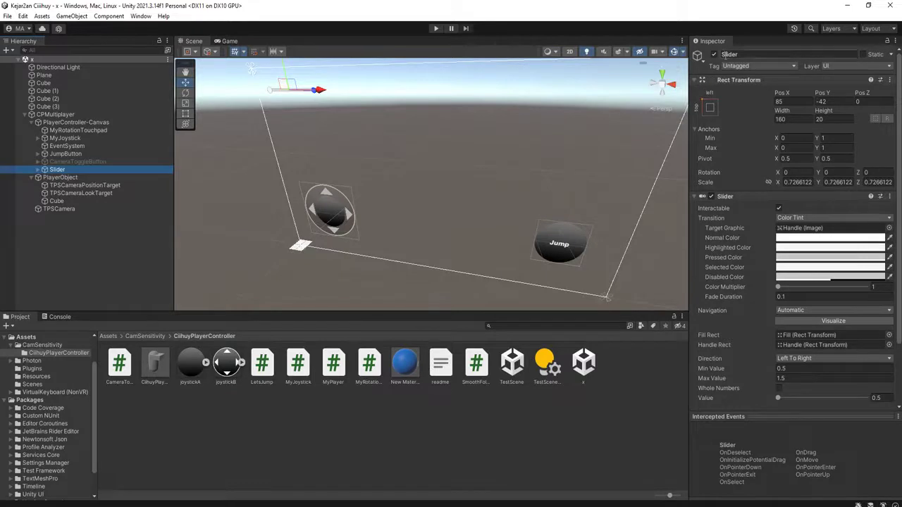
left_click(715, 55)
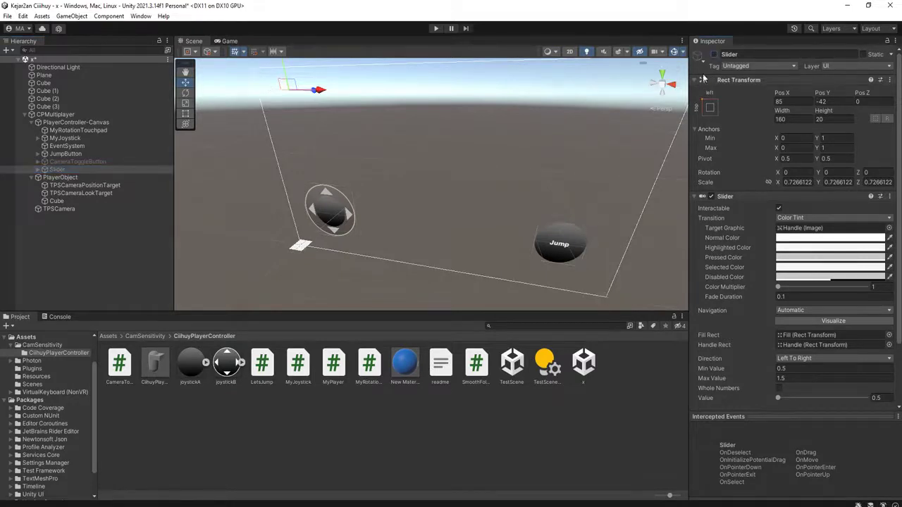
Playtest movement, view rotation and jumping with the camera toggle and slider deactivated, and stop play mode.
left_click(435, 29)
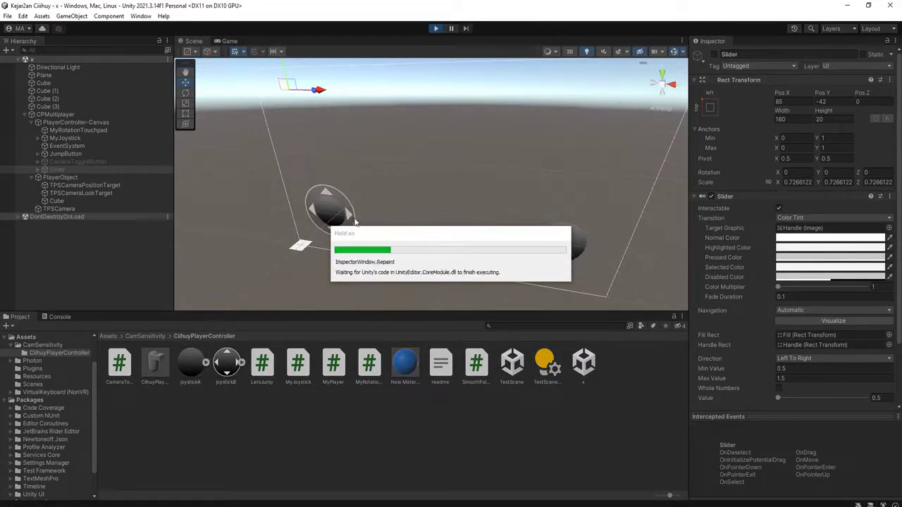
left_click_drag(496, 237, 296, 112)
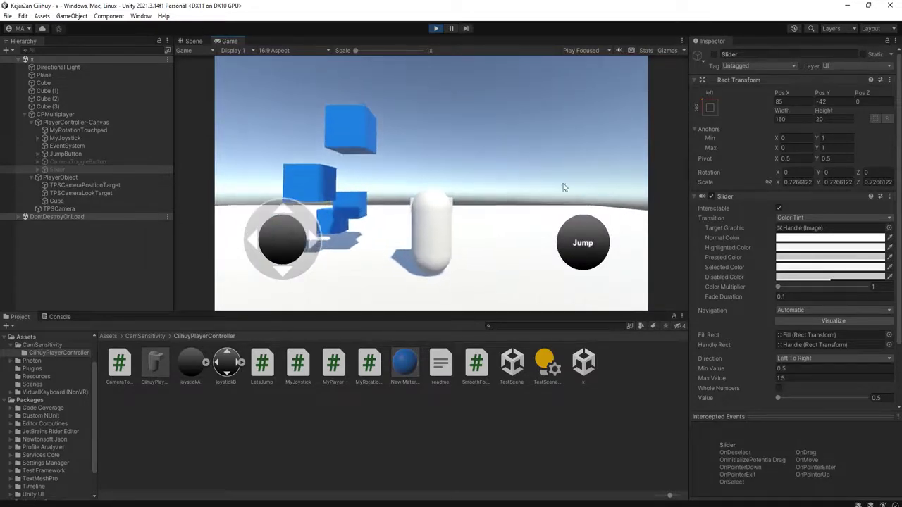
left_click_drag(562, 205, 340, 207)
left_click_drag(277, 238, 241, 125)
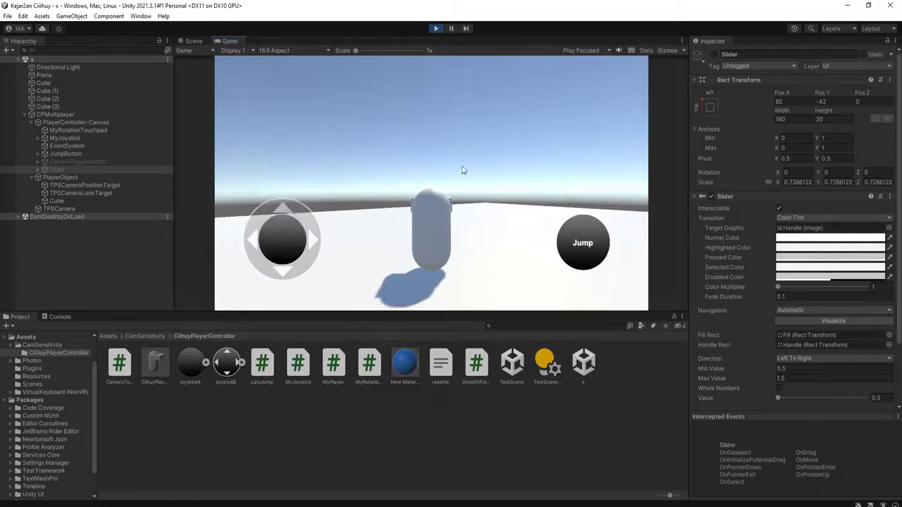
left_click_drag(463, 169, 606, 200)
left_click(286, 261)
left_click(575, 246)
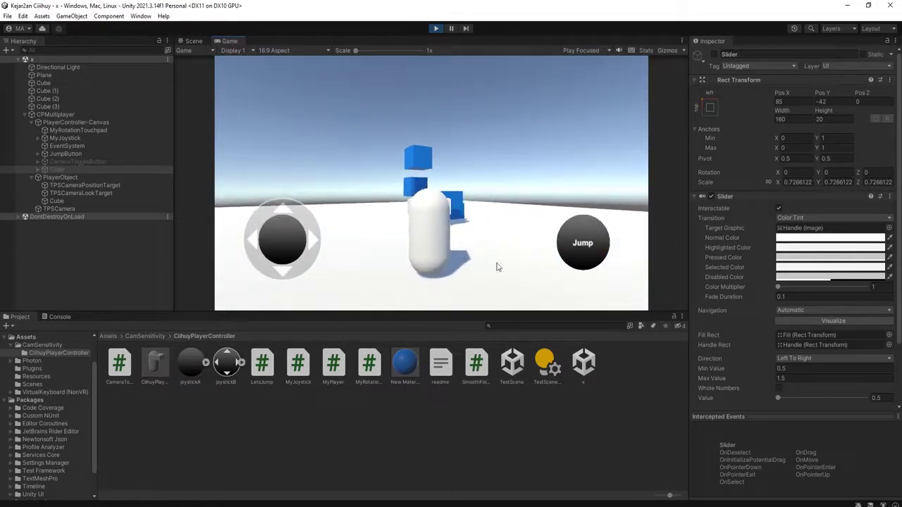
left_click(560, 253)
key("ctrl+p")
key("ctrl+p")
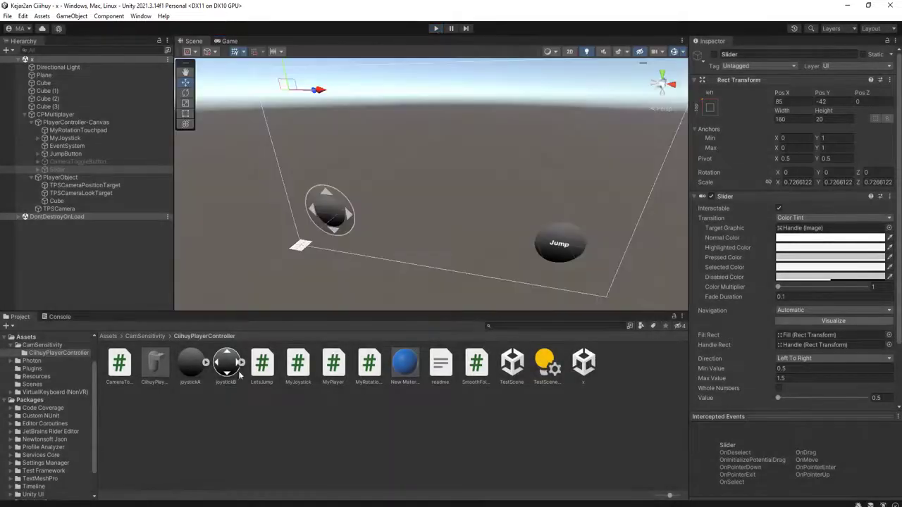
Create a prefab of CPMultiplayer in the Assets/Resources folder.
left_click(108, 337)
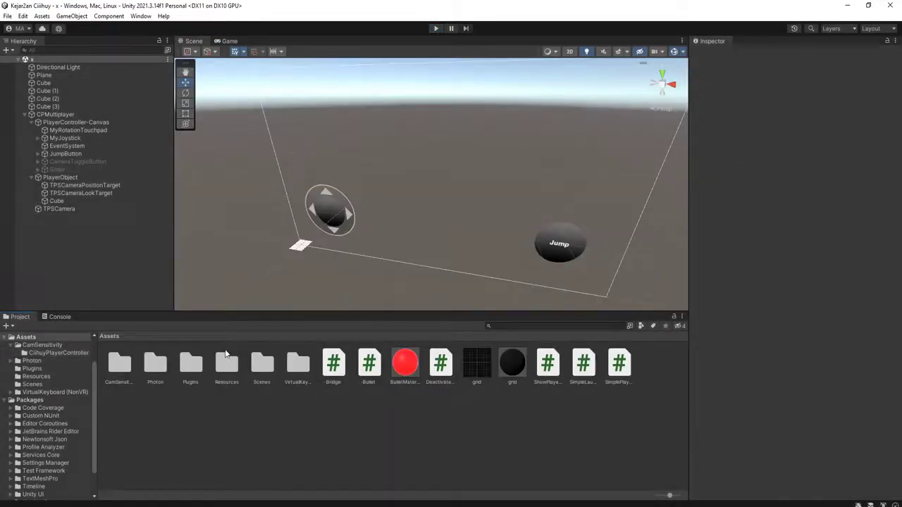
double_click(226, 361)
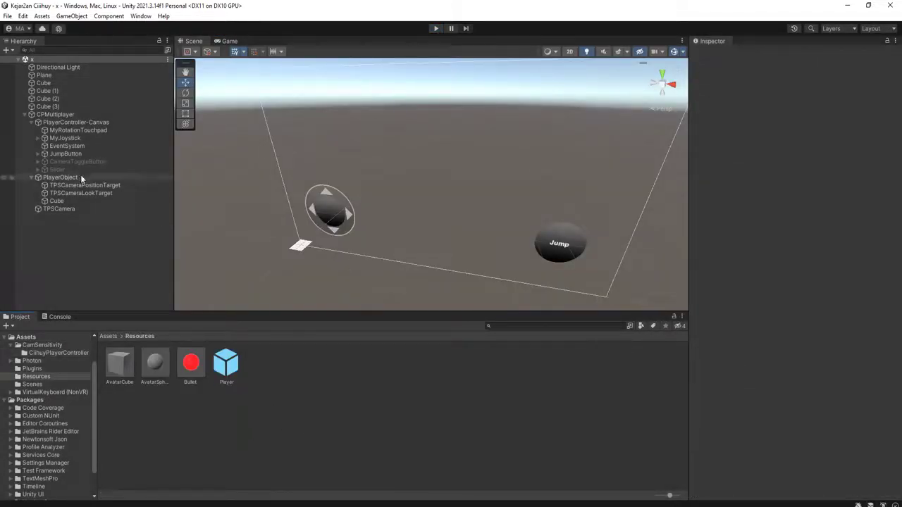
left_click(24, 115)
left_click_drag(55, 115, 308, 376)
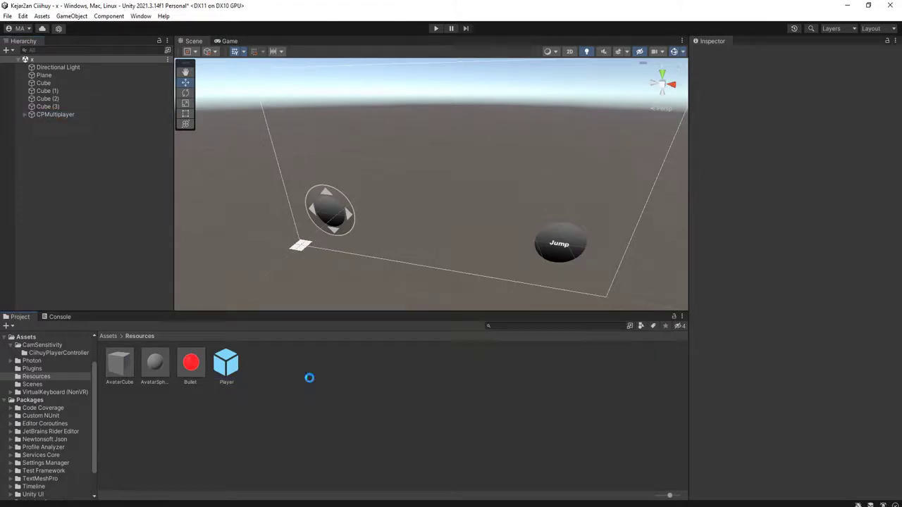
Open SampleScene from the Assets/Scenes folder and locate the prefab assigned as Launcher's Player Prefab.
left_click(299, 414)
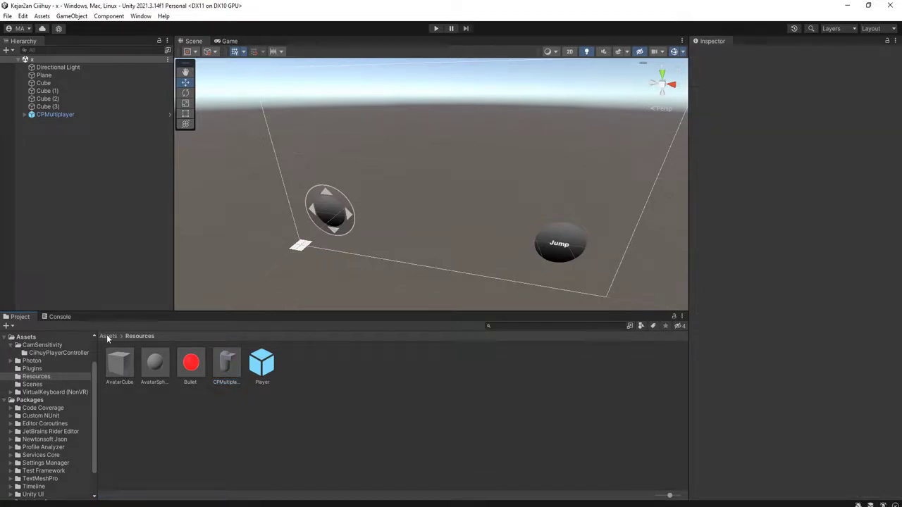
left_click(107, 336)
double_click(255, 364)
left_click(259, 416)
double_click(149, 382)
double_click(161, 381)
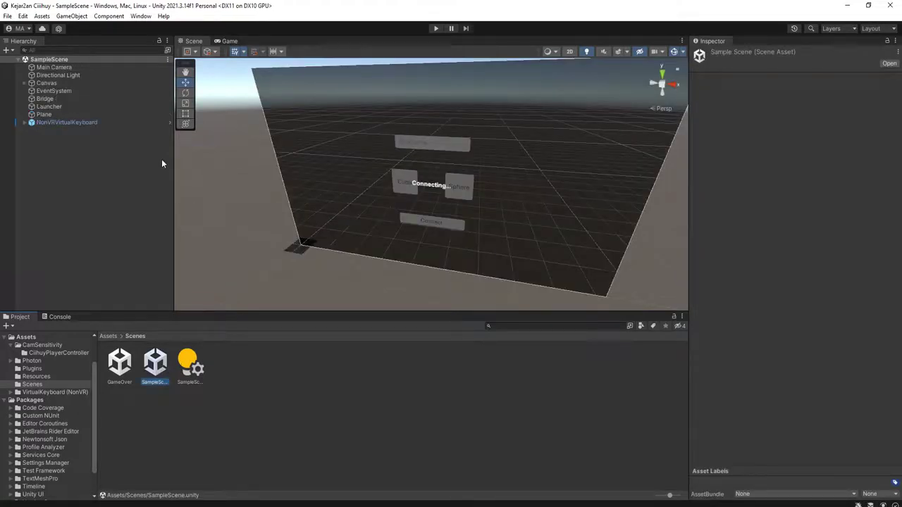
left_click(56, 107)
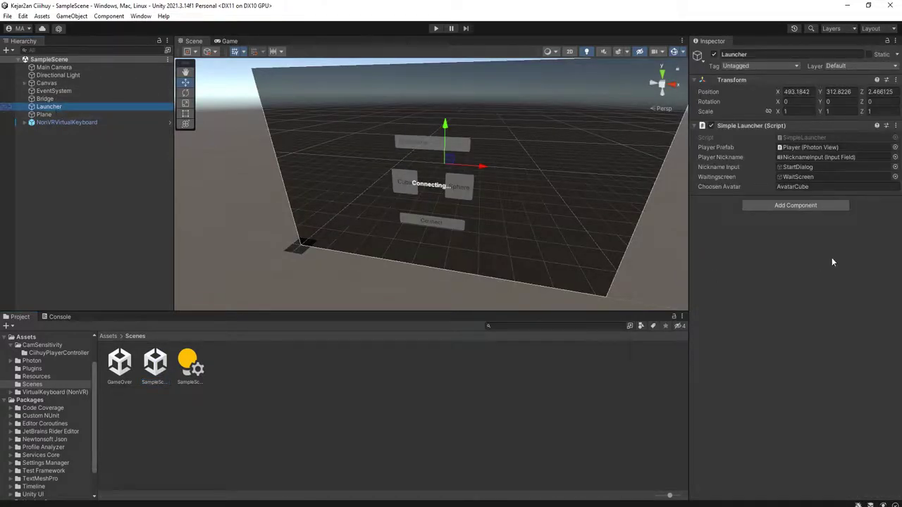
left_click(793, 148)
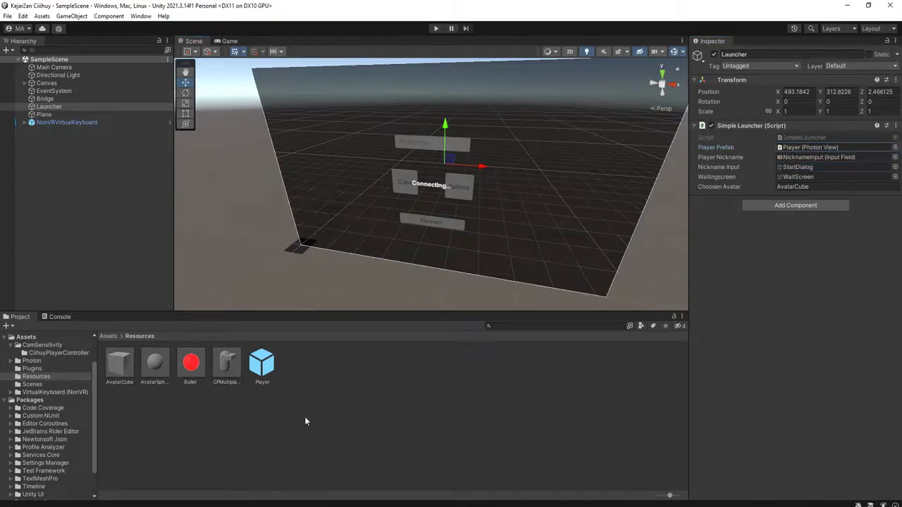
Add a Photon View component to the root of the CPMultiplayer prefab in the Resources folder.
left_click(225, 381)
left_click(272, 369)
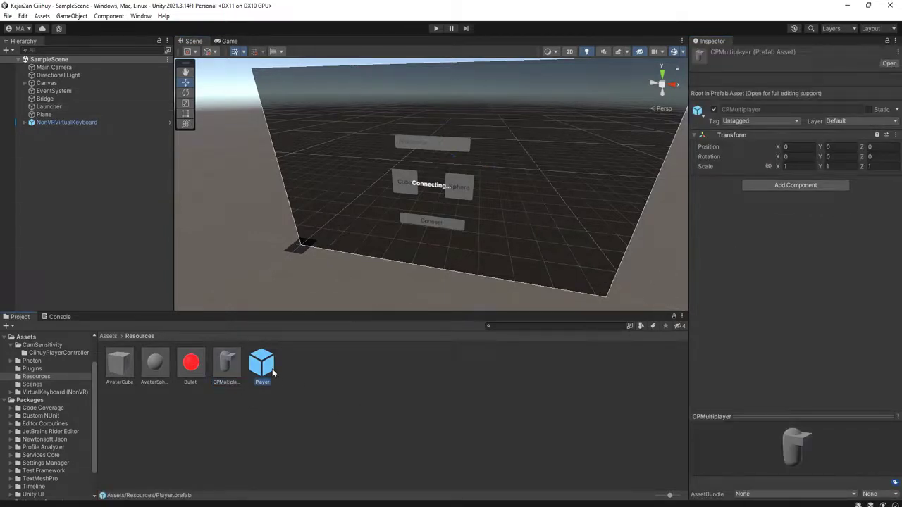
left_click(47, 107)
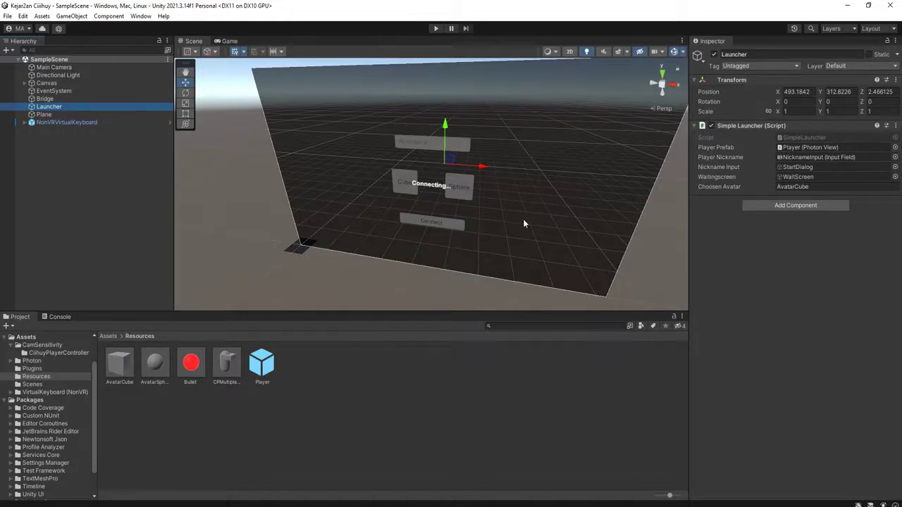
left_click(226, 361)
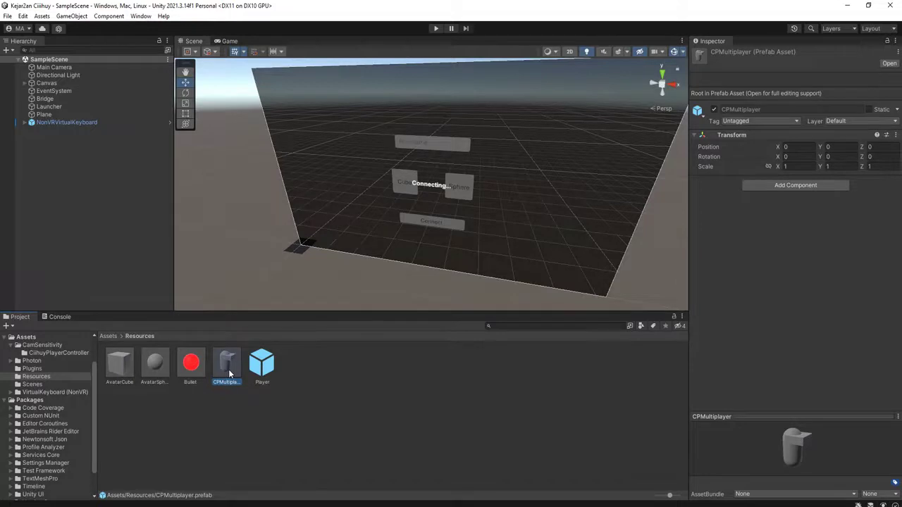
left_click(788, 185)
type("ph")
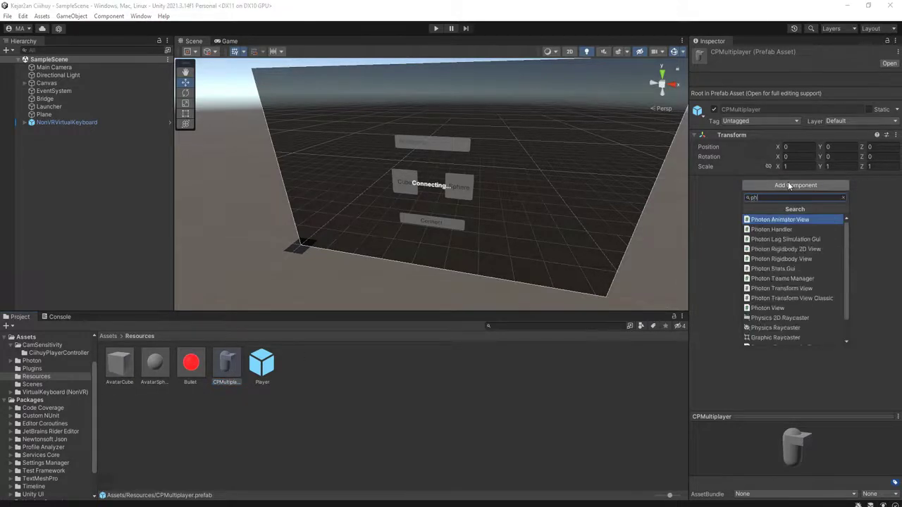
type("otolv")
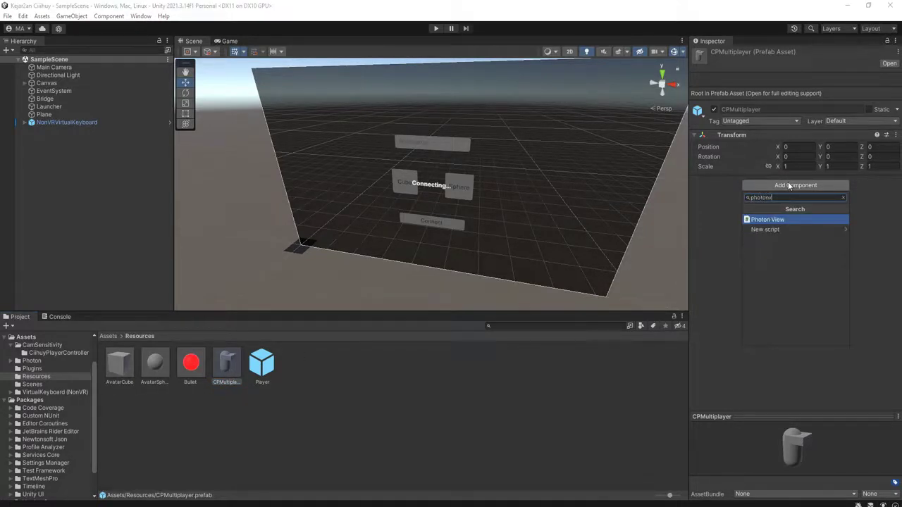
key("Return")
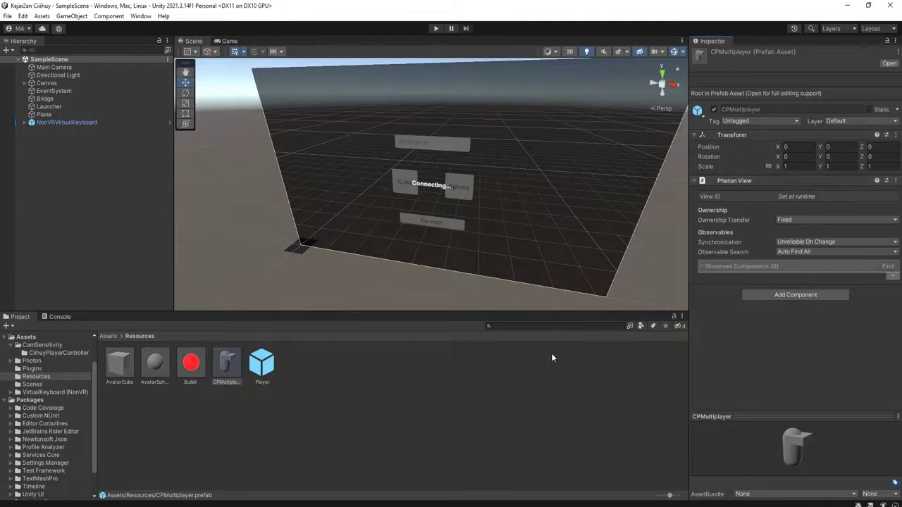
Assign the CPMultiplayer prefab as the Player Prefab in Launcher's Simple Launcher script and save the scene.
left_click(48, 107)
left_click_drag(254, 381, 803, 151)
key("ctrl+s")
left_click(389, 434)
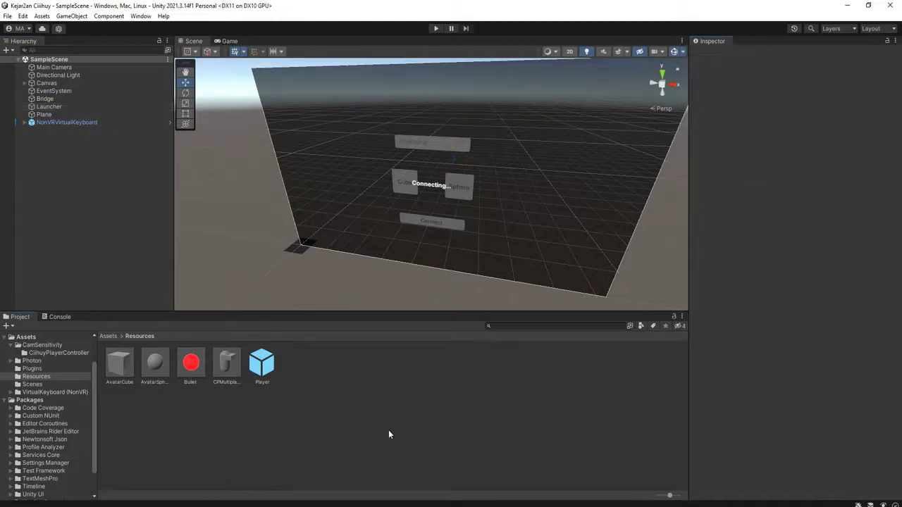
Build the game for Windows into the PunDemo folder on the Desktop.
left_click(7, 16)
left_click(312, 442)
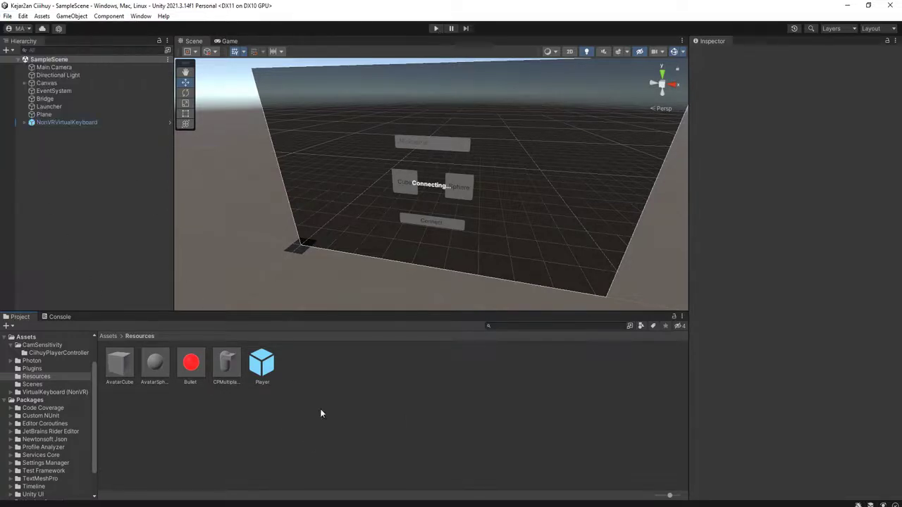
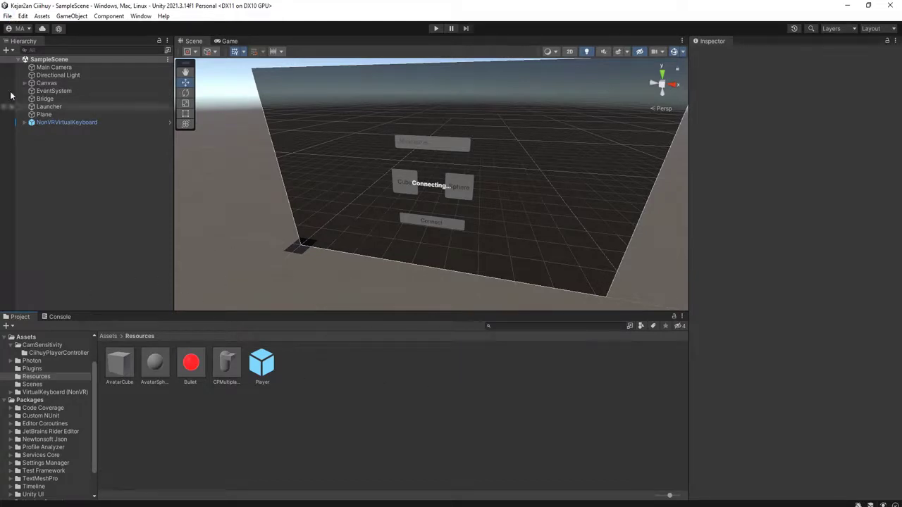
left_click(5, 17)
left_click(34, 134)
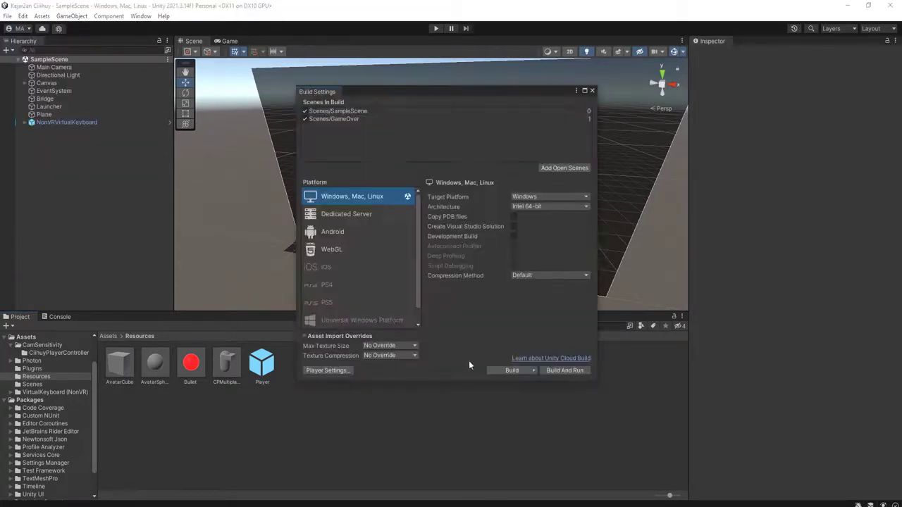
left_click(516, 370)
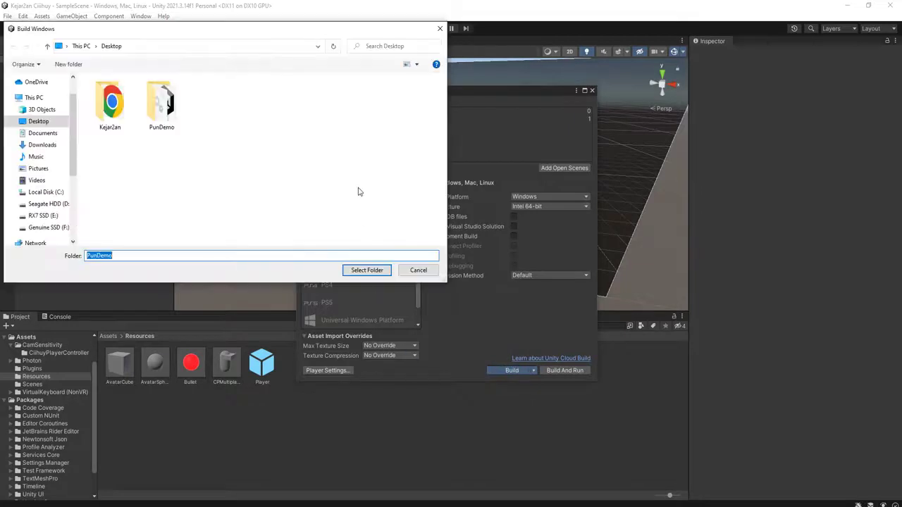
double_click(161, 110)
left_click(367, 271)
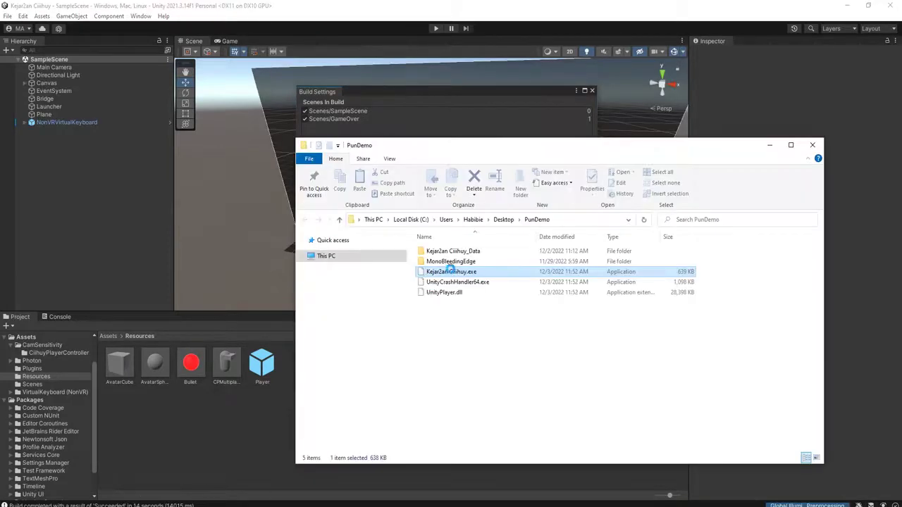
Run two instances of Kejar2an Ciiihuy.exe, enter a nickname in each and connect both players.
double_click(448, 273)
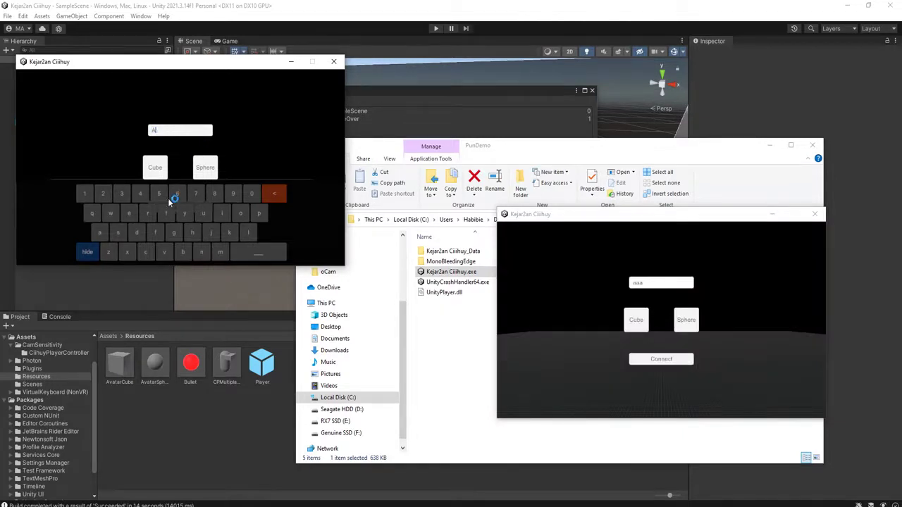
left_click(90, 252)
left_click(198, 207)
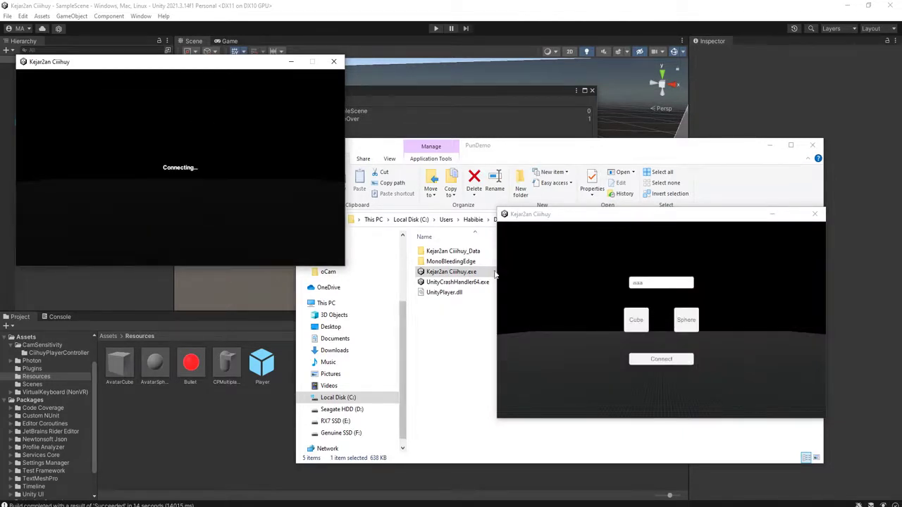
left_click(656, 286)
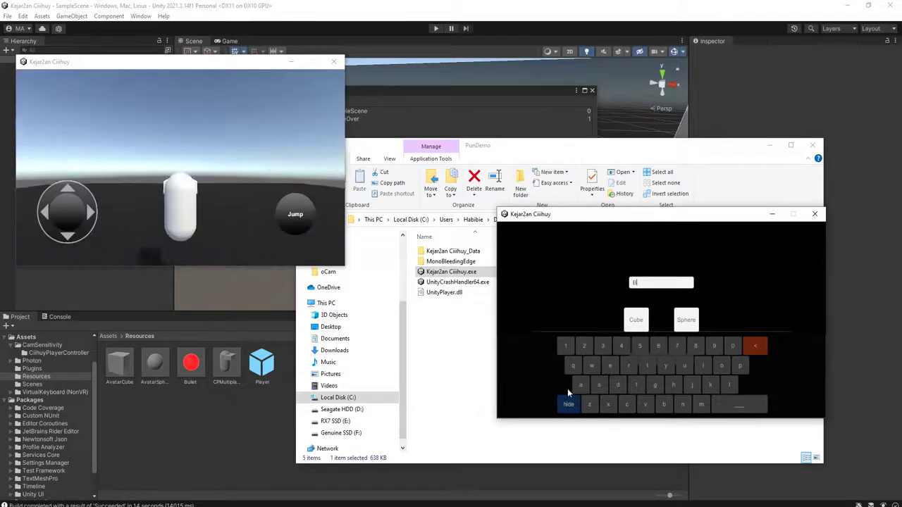
left_click(571, 404)
left_click(662, 360)
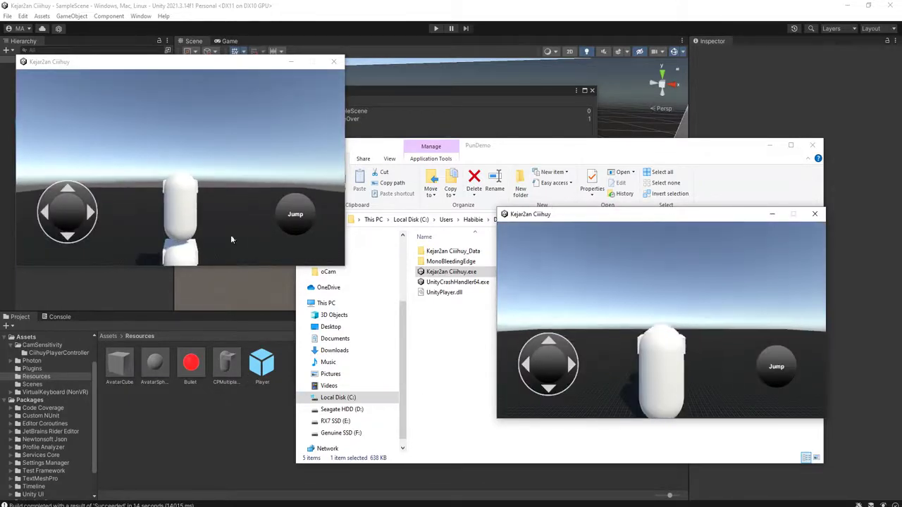
Move the player with the joystick in both game windows to compare multiplayer synchronization, and close both windows.
left_click_drag(74, 214, 134, 212)
left_click_drag(74, 220, 143, 209)
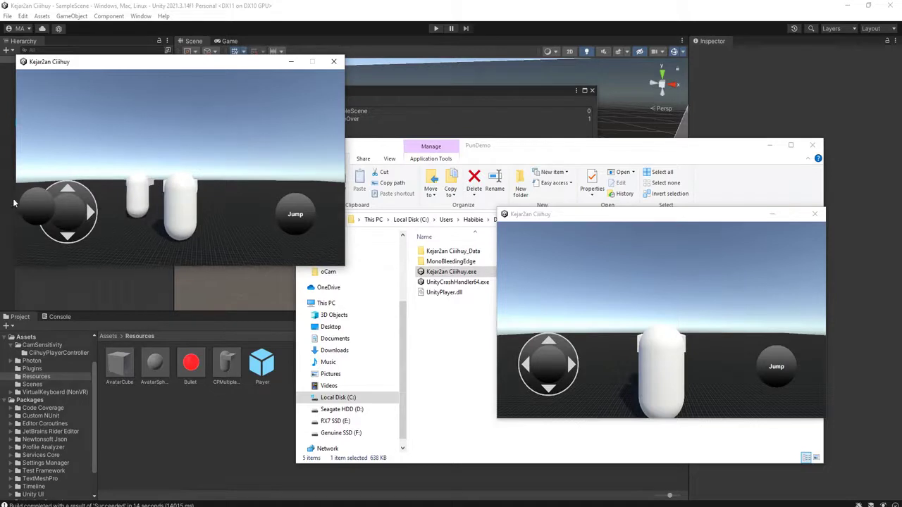
left_click_drag(553, 374, 642, 351)
left_click_drag(544, 371, 595, 356)
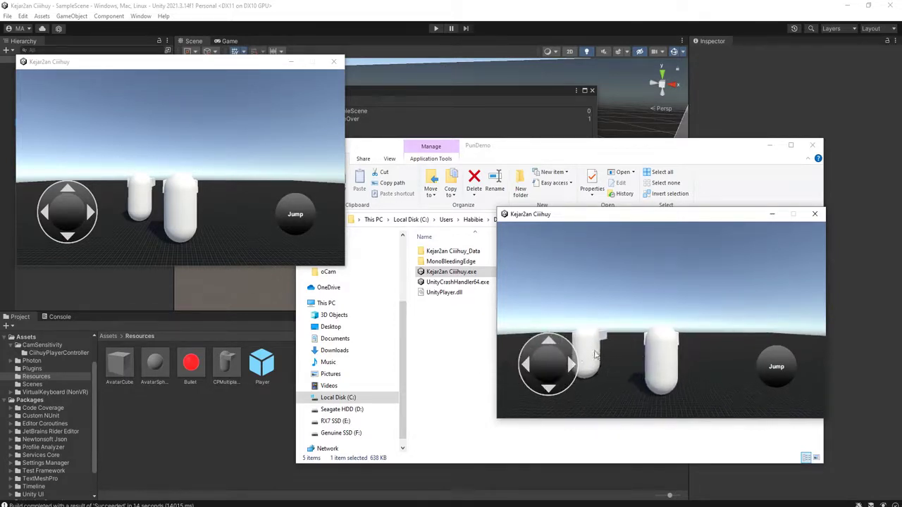
left_click_drag(562, 382, 530, 364)
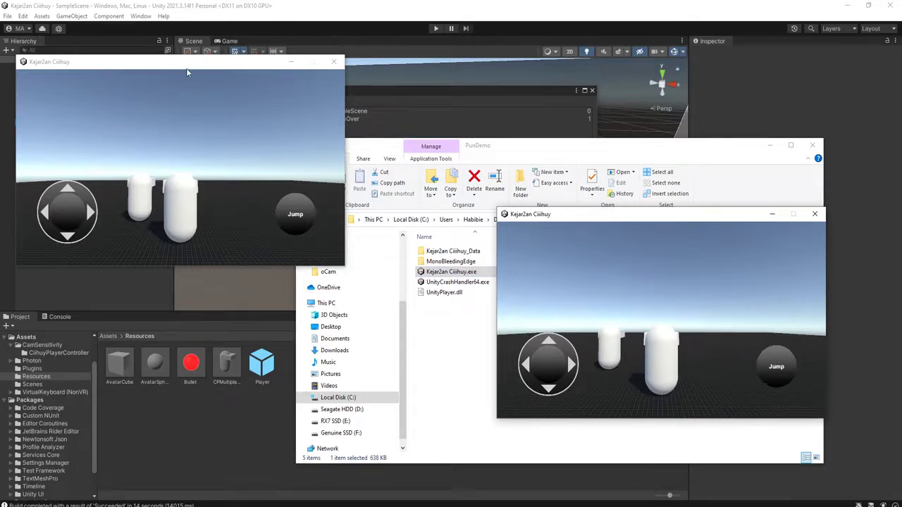
left_click_drag(185, 64, 185, 55)
left_click_drag(79, 203, 49, 170)
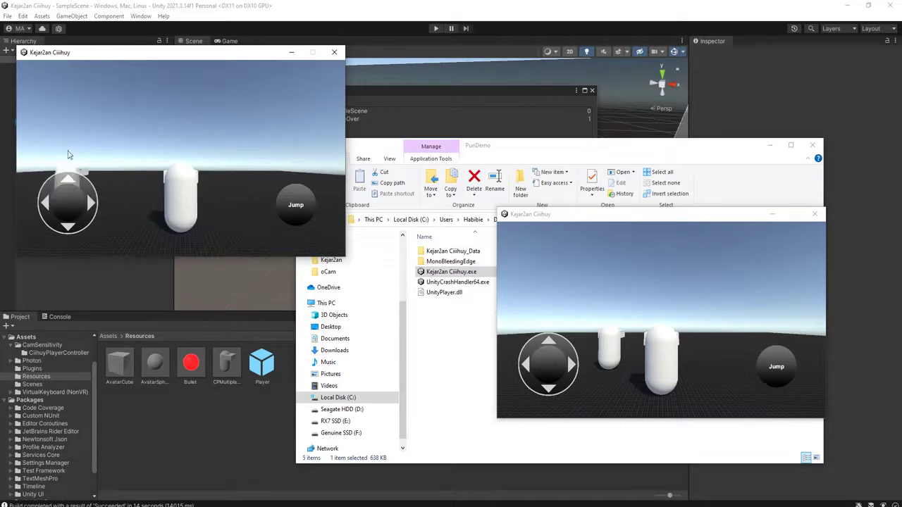
mouse_move(69, 213)
left_mouse_down()
mouse_move(93, 237)
mouse_move(41, 212)
mouse_move(75, 207)
left_mouse_up()
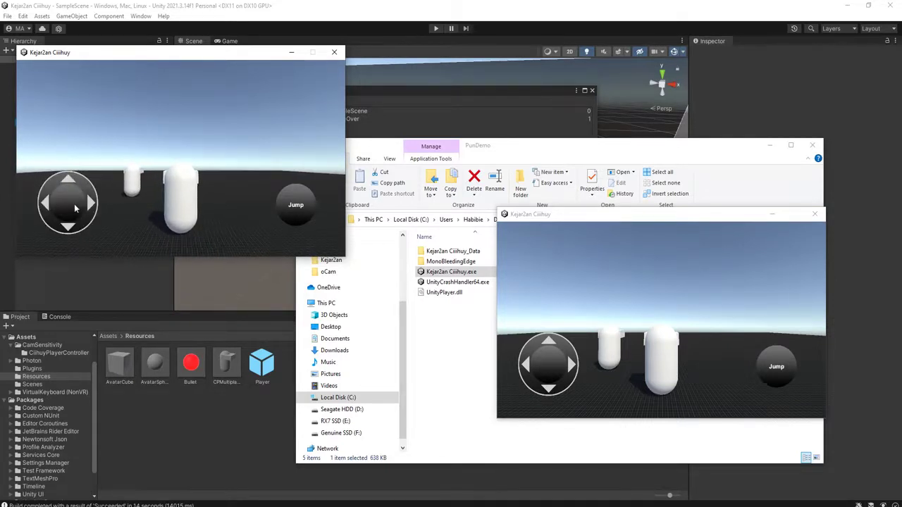
left_click(328, 53)
left_click(815, 213)
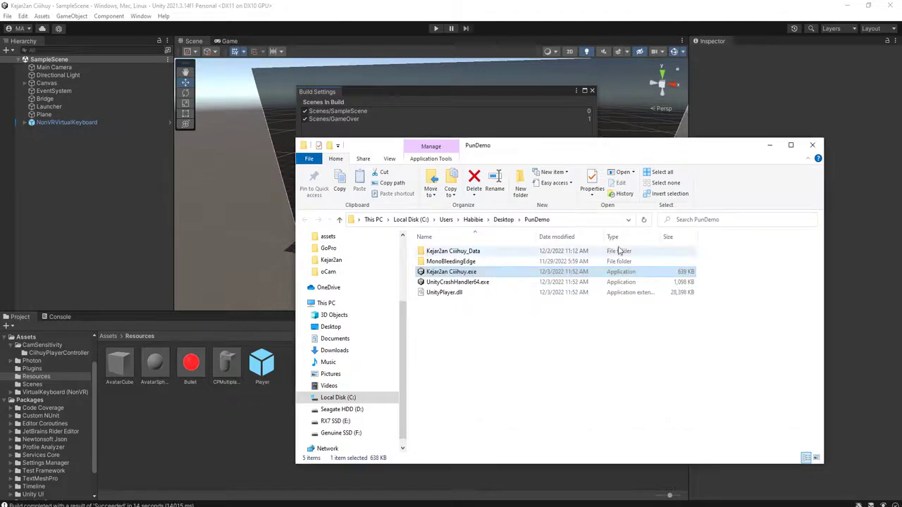
Return to Unity, open the CPMultiplayer prefab for editing and close the Build Settings window.
left_click(398, 7)
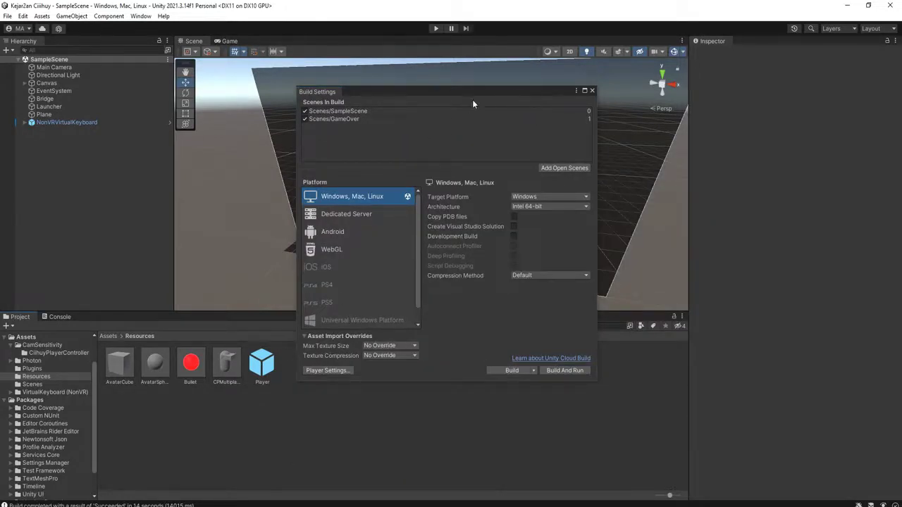
left_click_drag(522, 93, 624, 36)
double_click(227, 364)
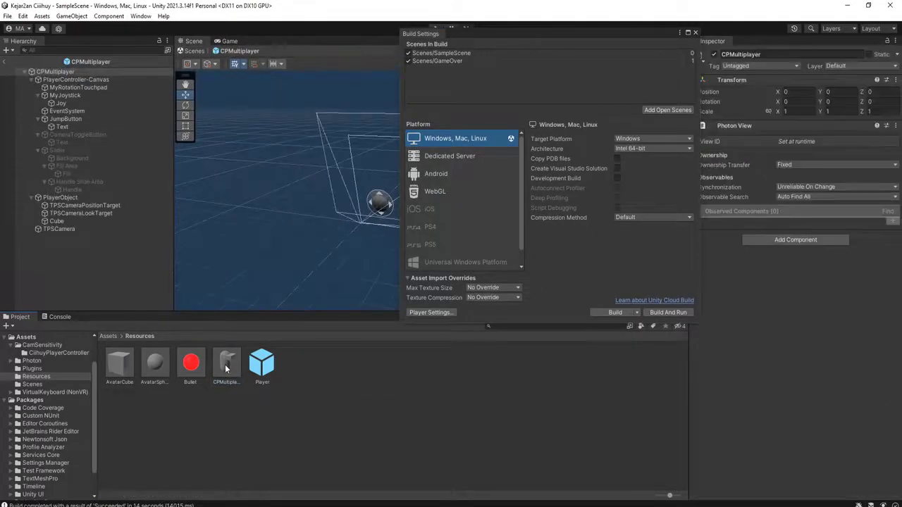
left_click(226, 363)
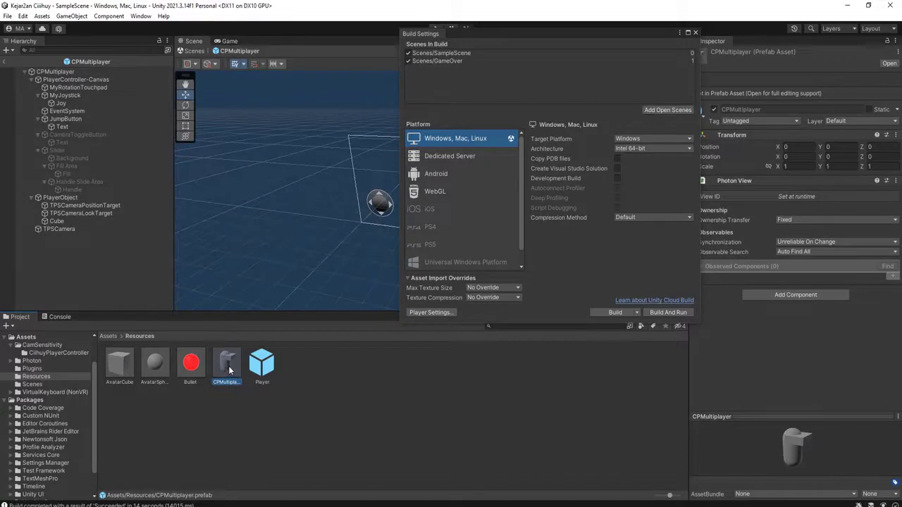
left_click_drag(645, 40, 686, 124)
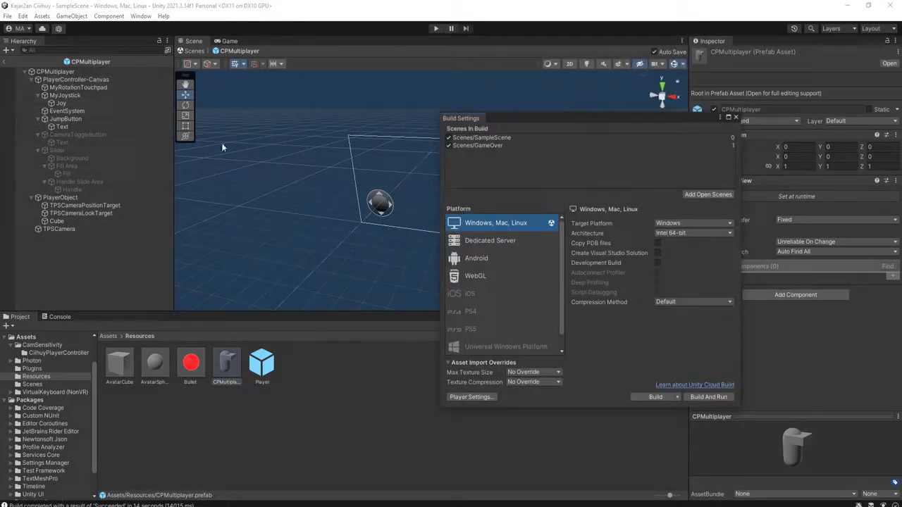
left_click(737, 117)
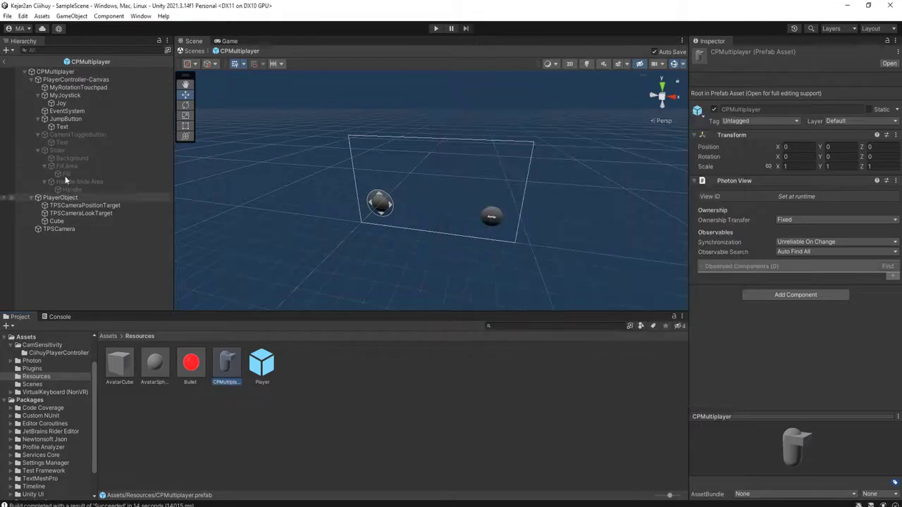
Add the Deactivate IF Not Mine script component to the PlayerController-Canvas object of the CPMultiplayer prefab.
left_click(63, 81)
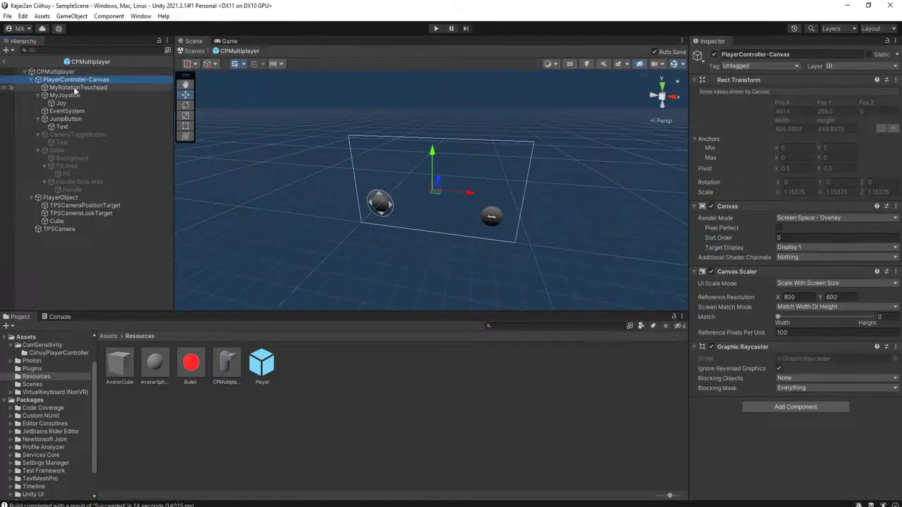
left_click(31, 80)
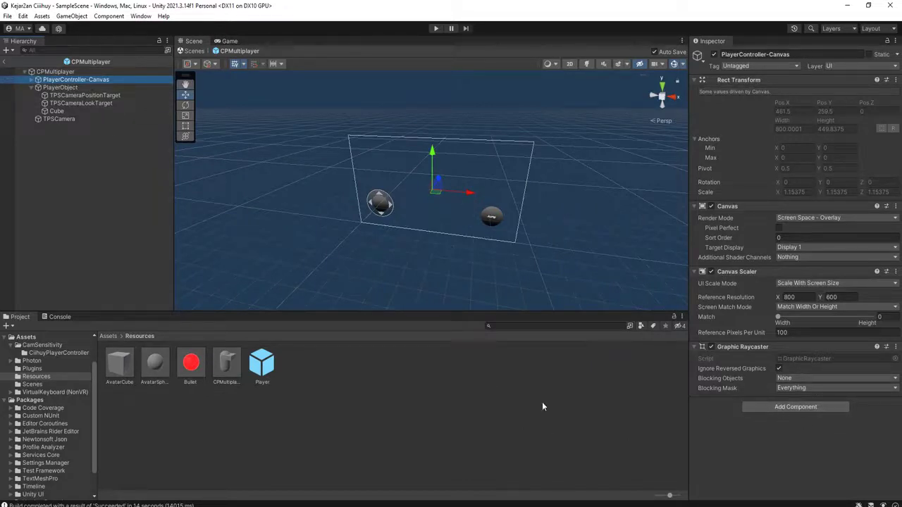
left_click(791, 409)
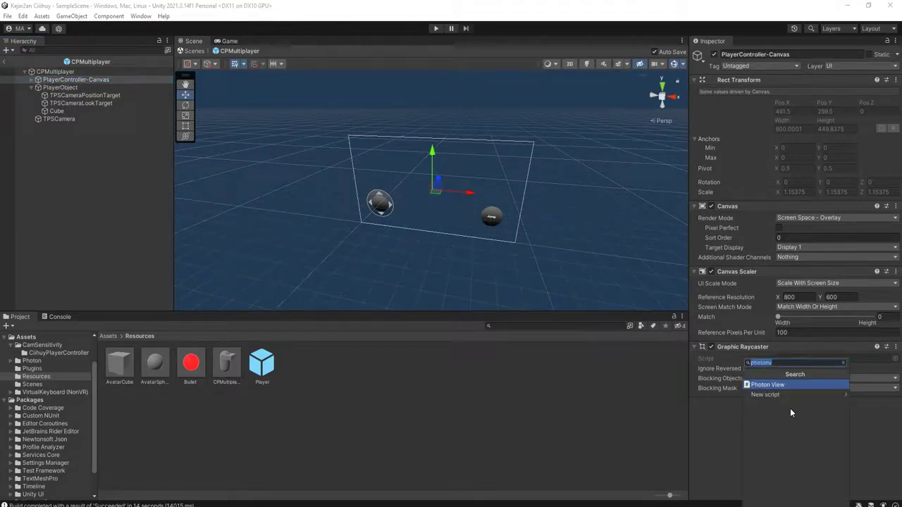
type("deac")
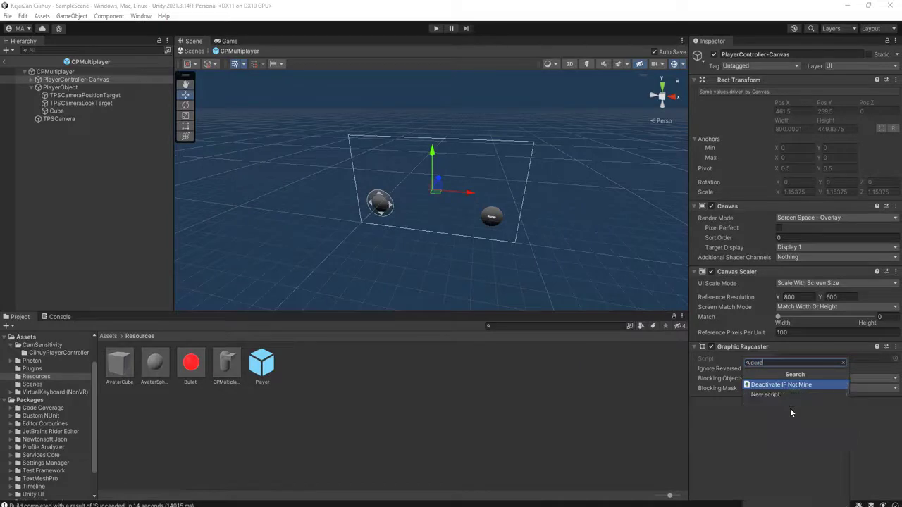
left_click(787, 386)
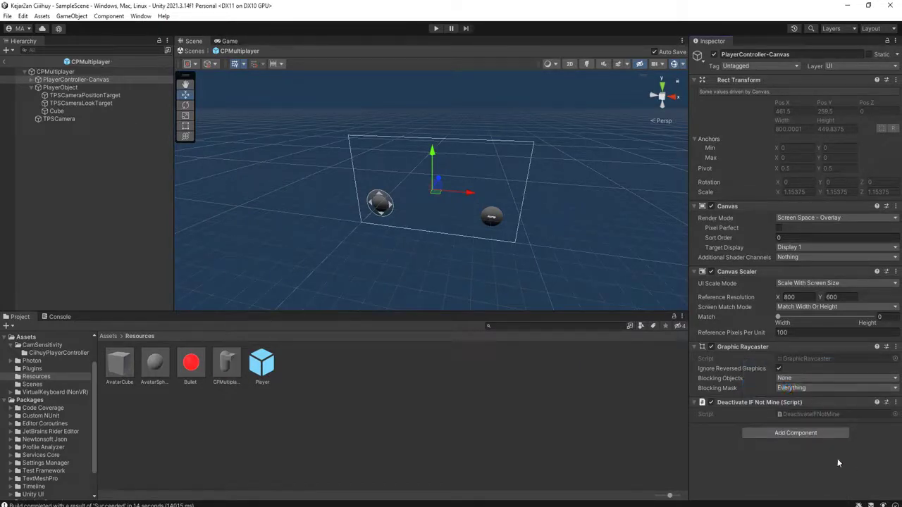
Open the DeactivateIFNotMine script, examine the photonView.IsMine check in its Start method, and close the code editor.
left_click(895, 403)
left_click(824, 399)
left_click(210, 294)
left_click(82, 166)
left_click_drag(93, 170, 122, 190)
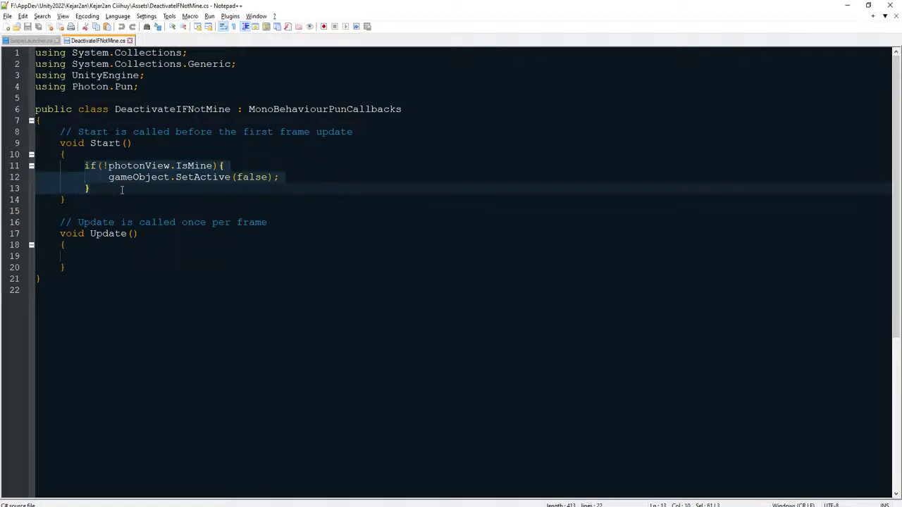
left_click(239, 164)
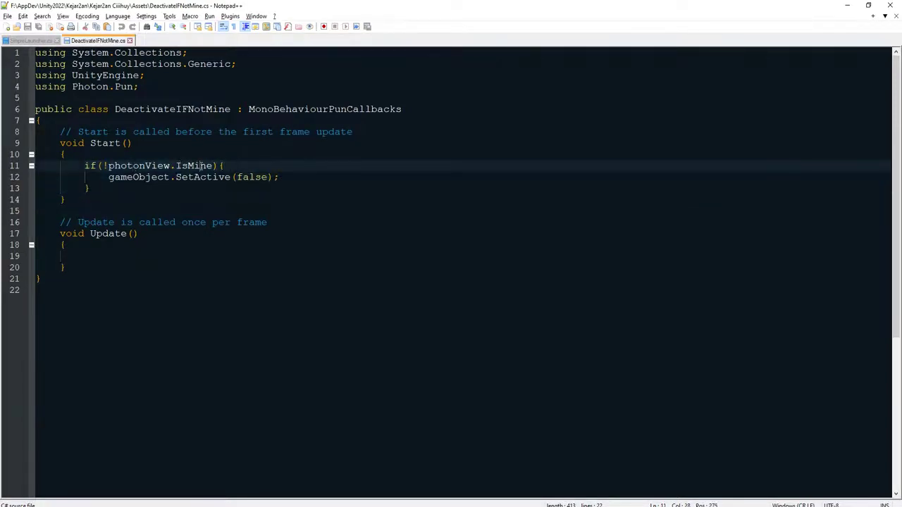
left_click(170, 178)
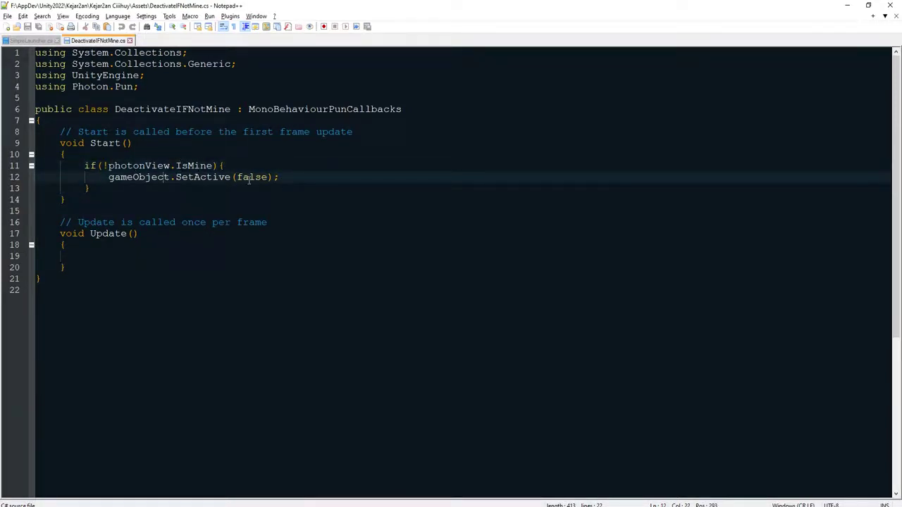
left_click(896, 15)
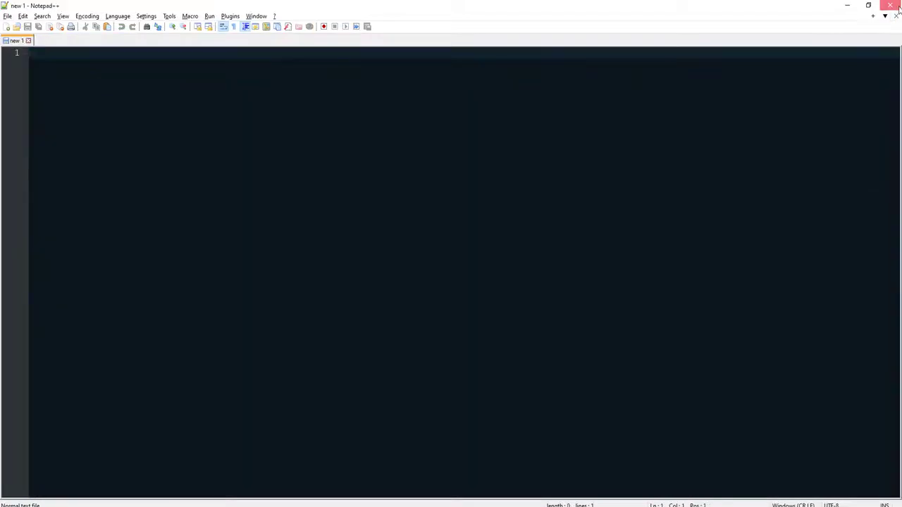
left_click(890, 5)
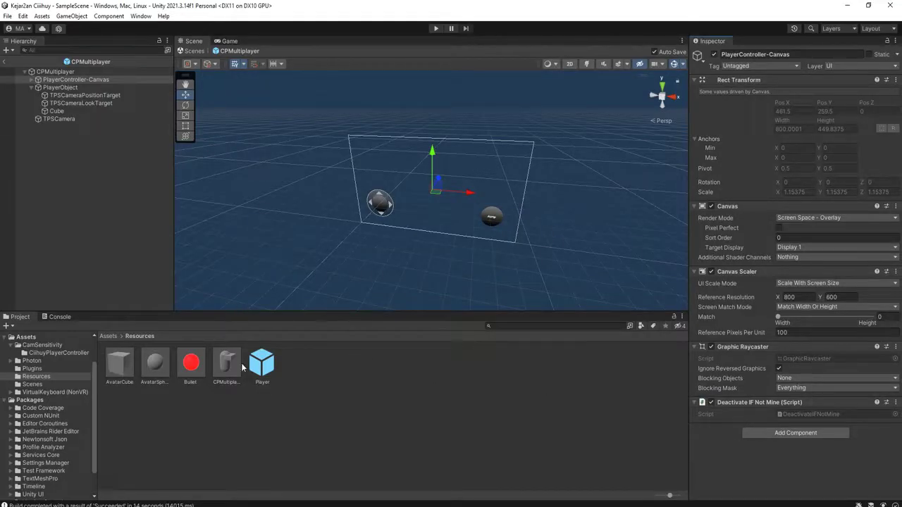
left_click(412, 439)
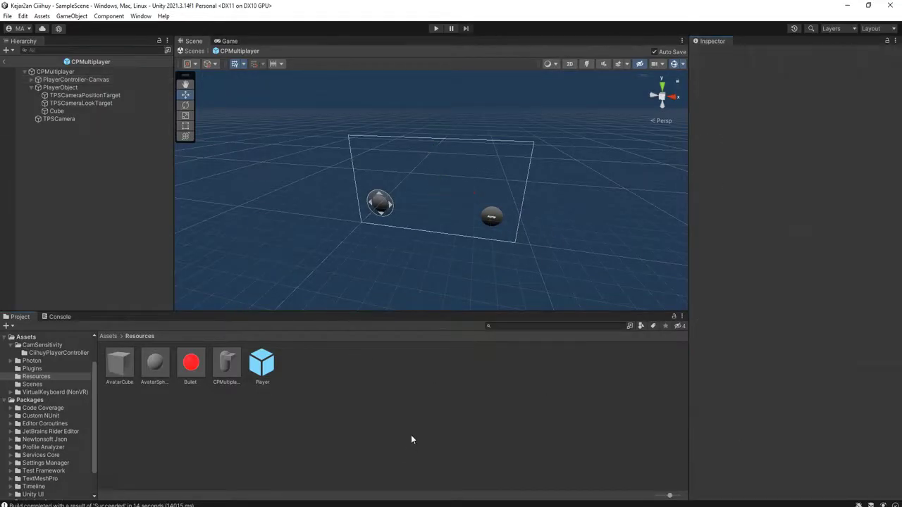
Add the Deactivate IF Not Mine script component to the TPSCamera object.
left_click(62, 119)
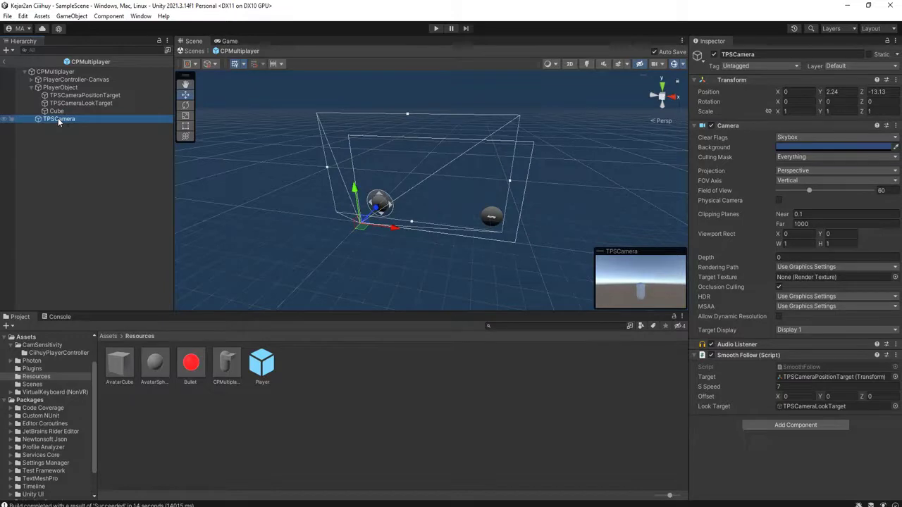
left_click(766, 426)
key("Return")
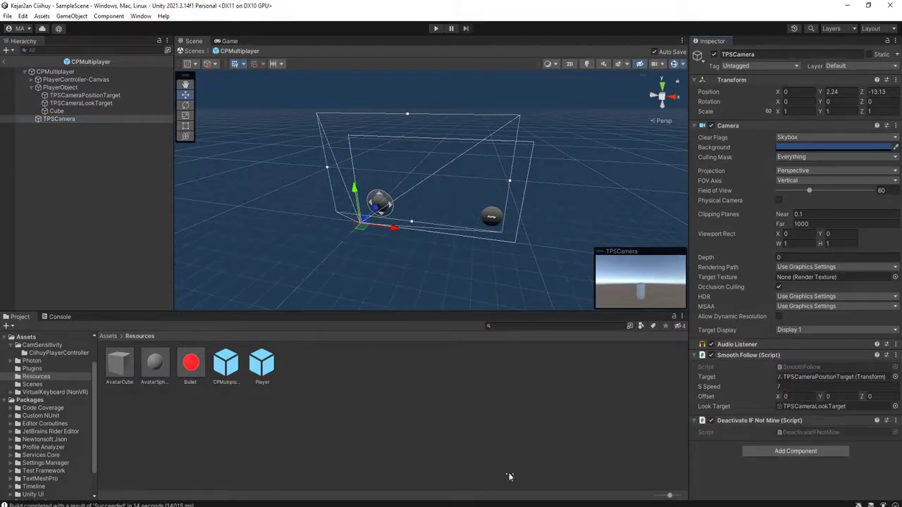
left_click(332, 414)
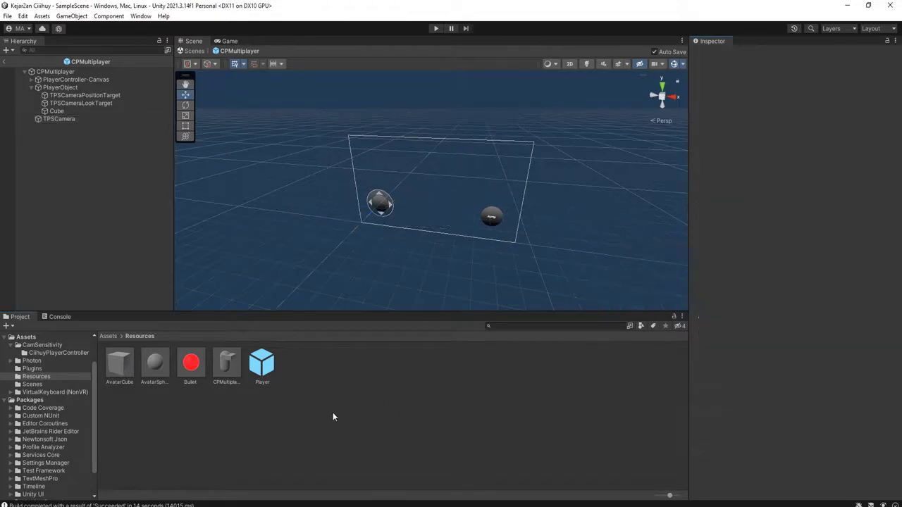
Build the Windows version of the game into the PunDemo folder on the Desktop.
left_click(7, 16)
left_click(35, 134)
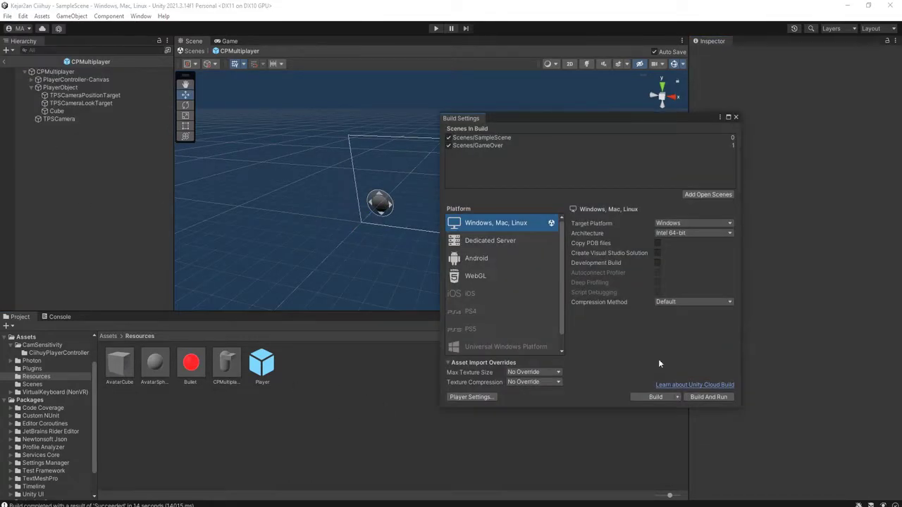
left_click(648, 397)
double_click(162, 105)
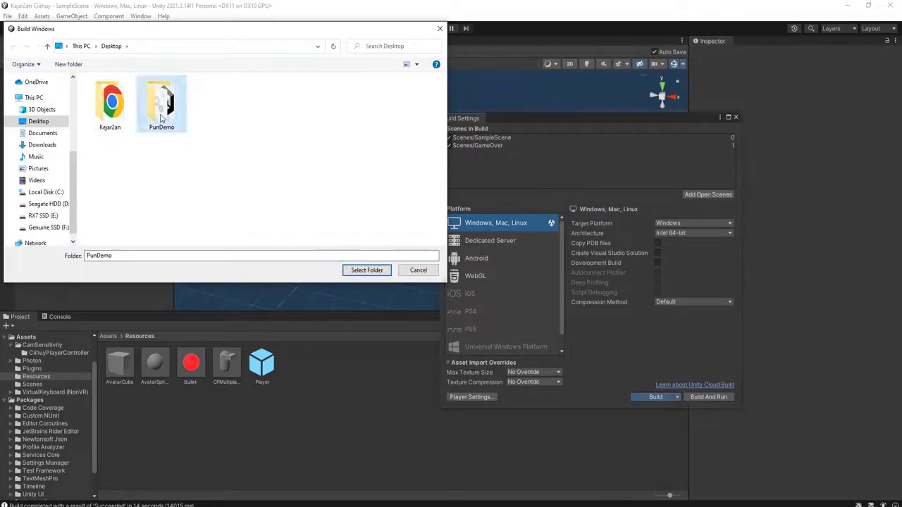
left_click(373, 270)
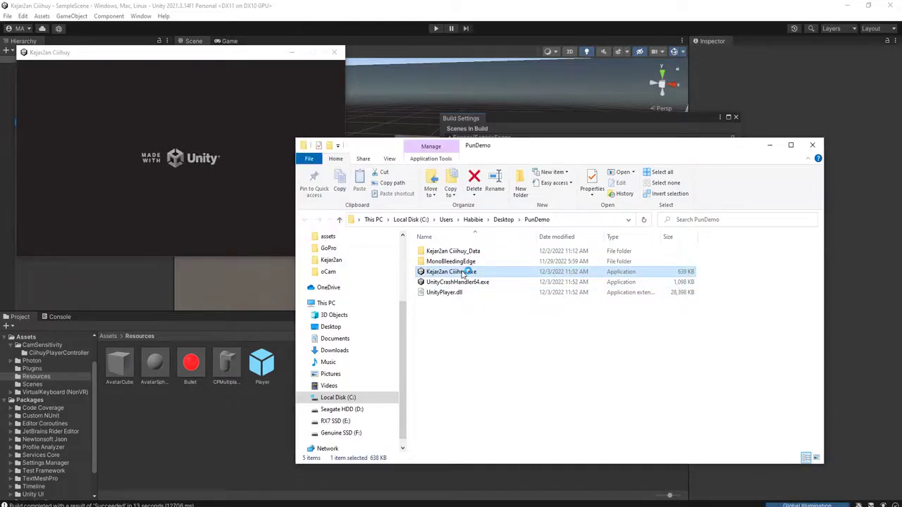
Run two instances of Kejar2an Ciiihuy.exe from the PunDemo folder and connect both players with the prefilled nickname.
left_click(258, 58)
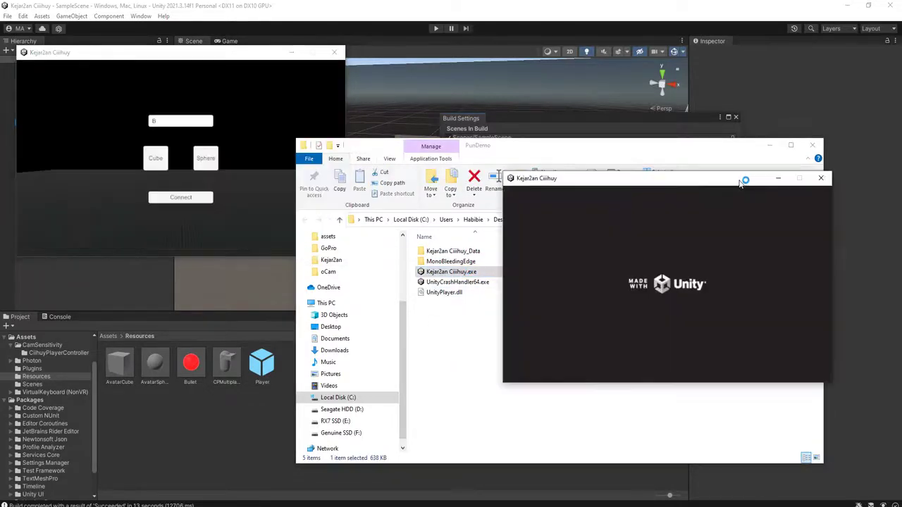
left_click(179, 122)
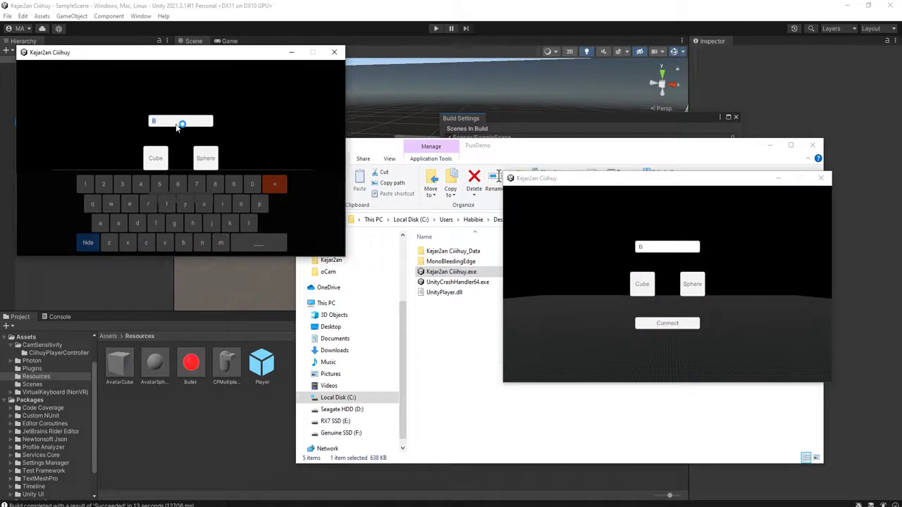
left_click(86, 245)
left_click(181, 199)
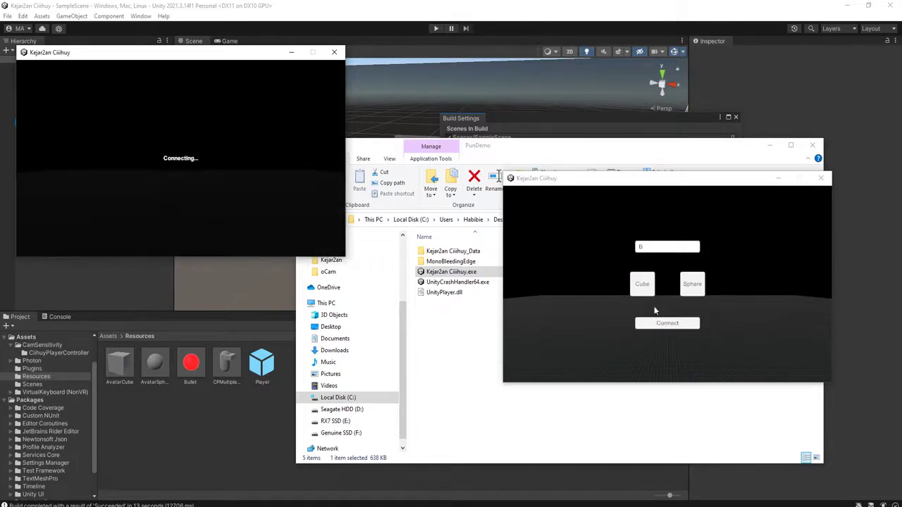
left_click(668, 325)
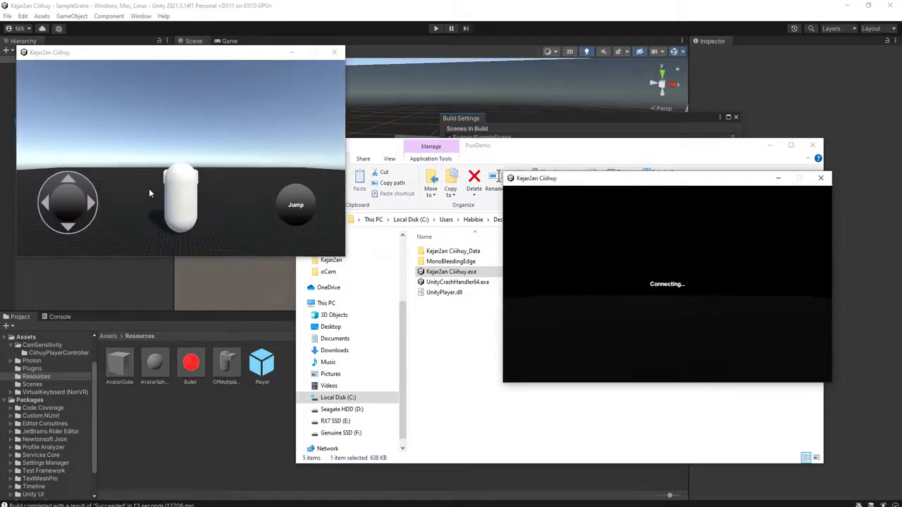
Move the players with the joysticks in both game windows to check control isolation and position synchronization, and close the games.
left_click_drag(69, 204, 32, 221)
left_click_drag(555, 329, 514, 333)
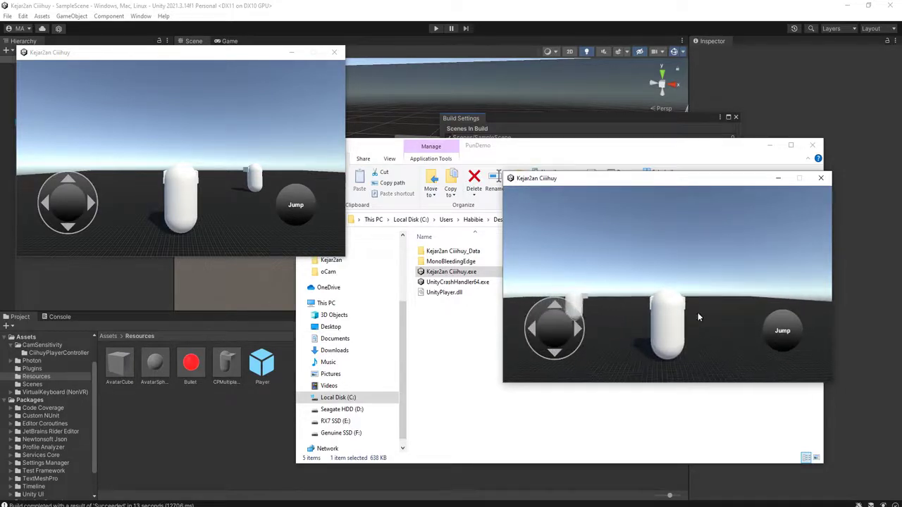
left_click_drag(658, 183, 655, 169)
left_click_drag(552, 326, 599, 326)
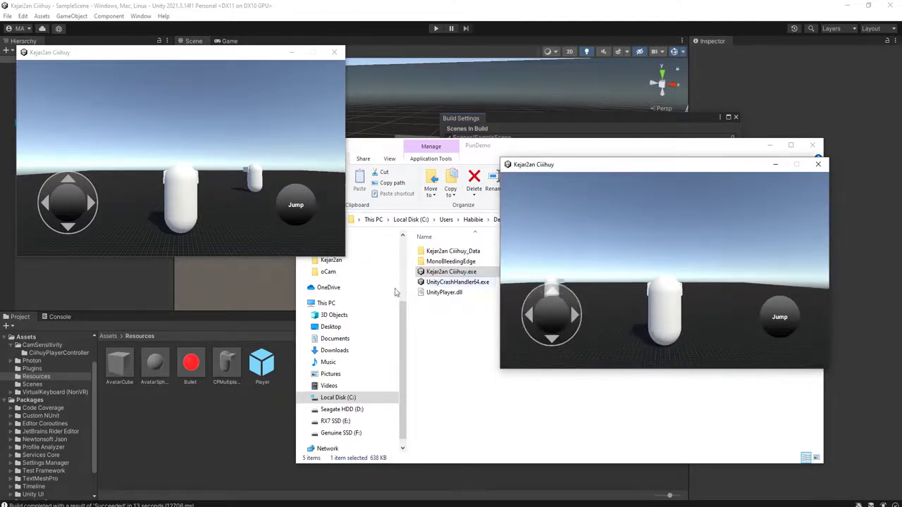
left_click(169, 167)
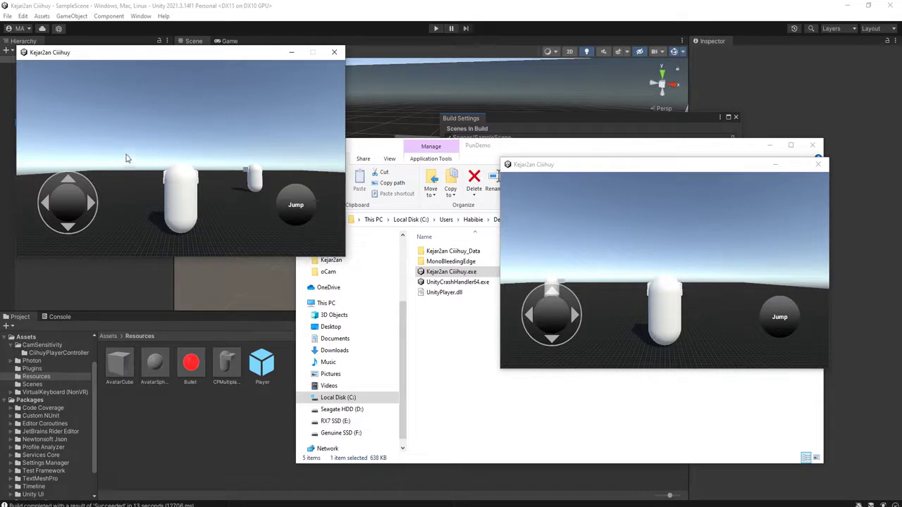
left_click_drag(78, 204, 32, 207)
left_click_drag(43, 205, 47, 373)
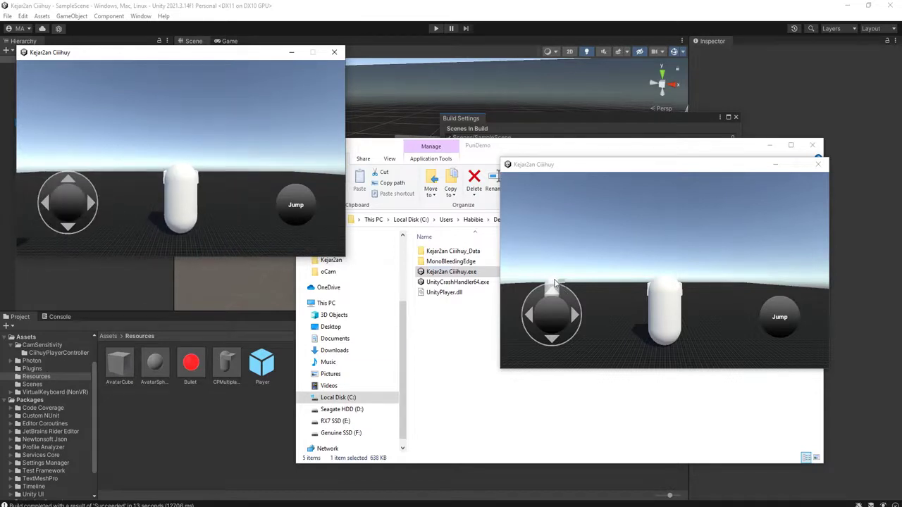
left_click_drag(87, 184, 36, 145)
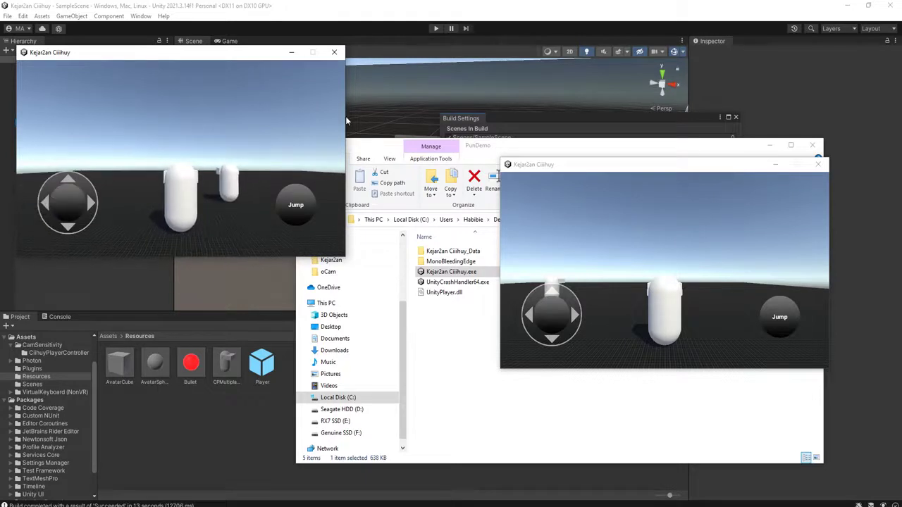
left_click(818, 163)
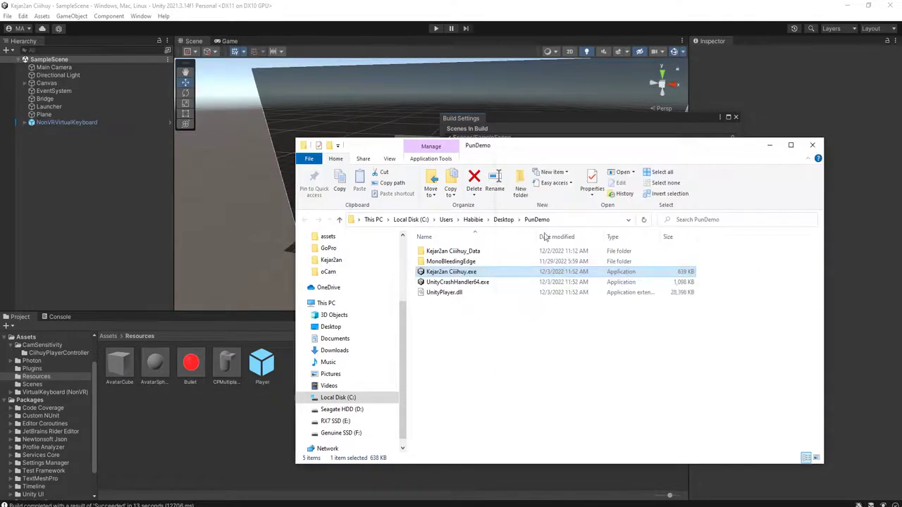
Return to Unity, close the Build Settings window and open the CPMultiplayer prefab for editing.
left_click(514, 4)
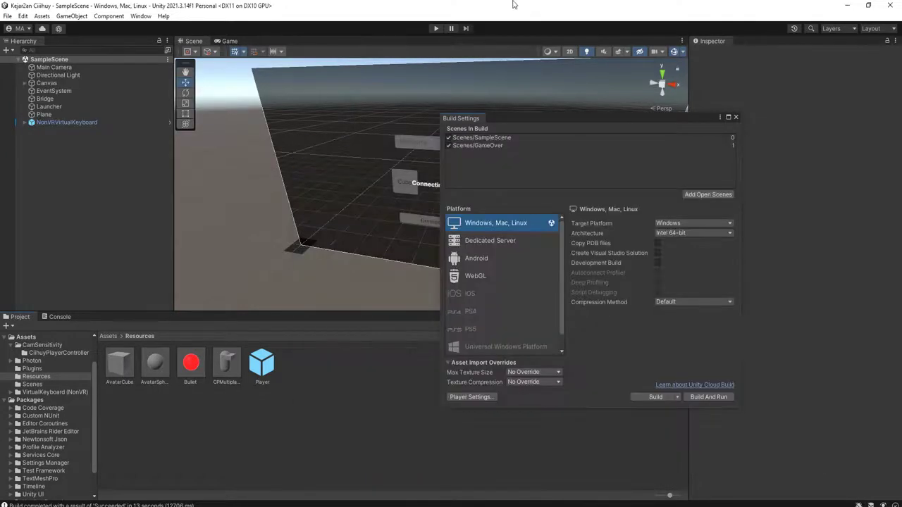
left_click(737, 117)
double_click(234, 370)
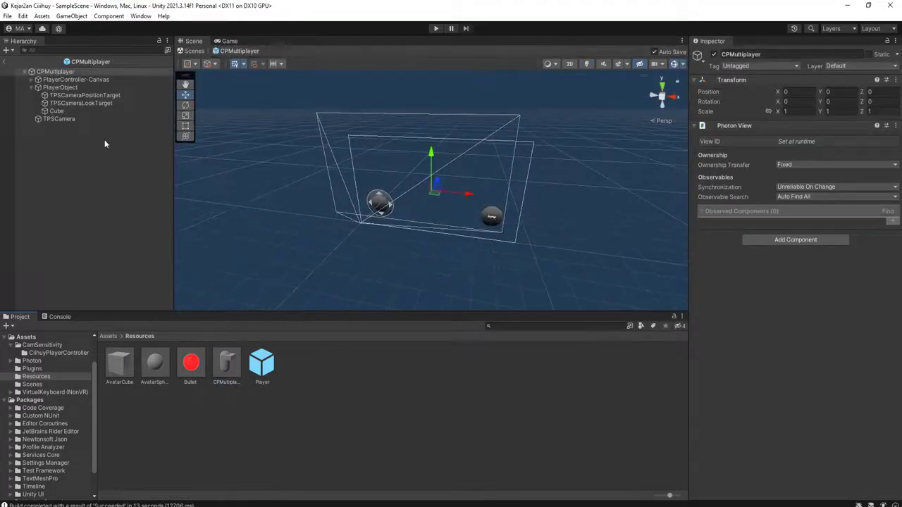
left_click(65, 119)
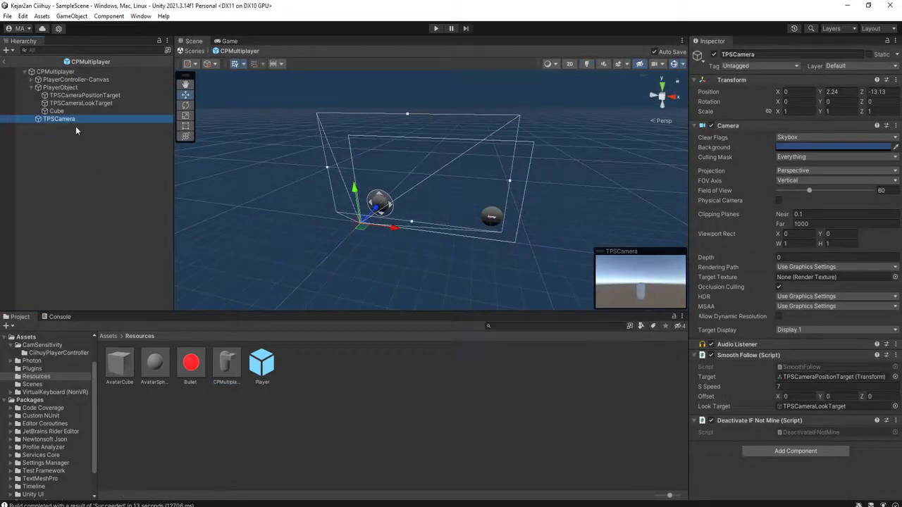
Add a Photon Transform View Classic component to PlayerObject and enable Synchronize Position and Synchronize Rotation.
left_click(56, 88)
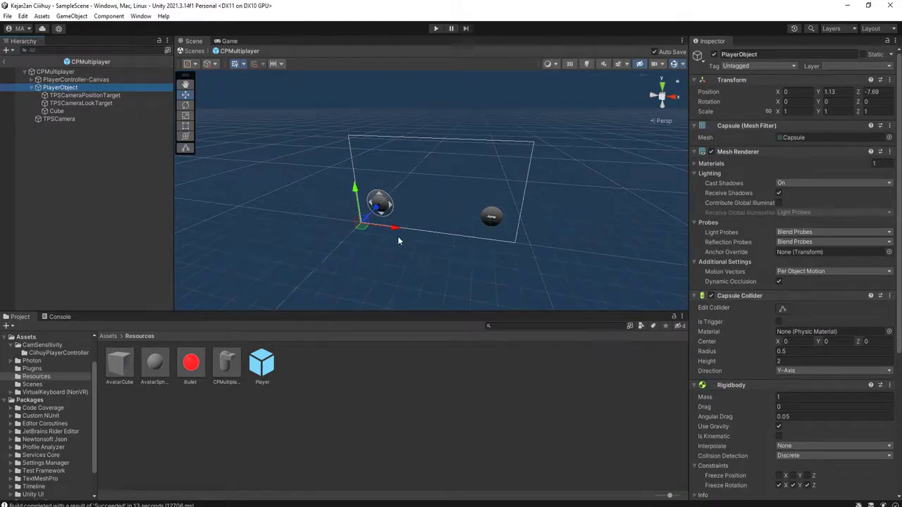
key("f")
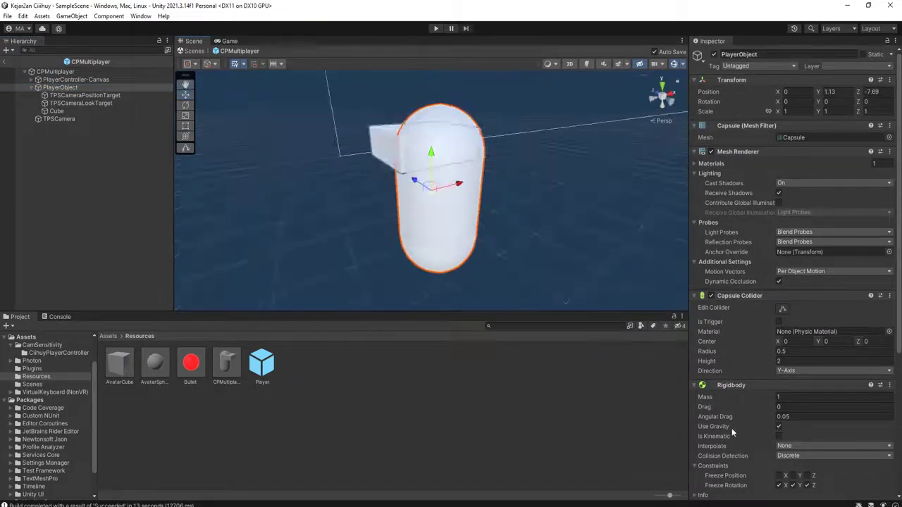
scroll(733, 444, "down", 5)
left_click(767, 492)
type("transf")
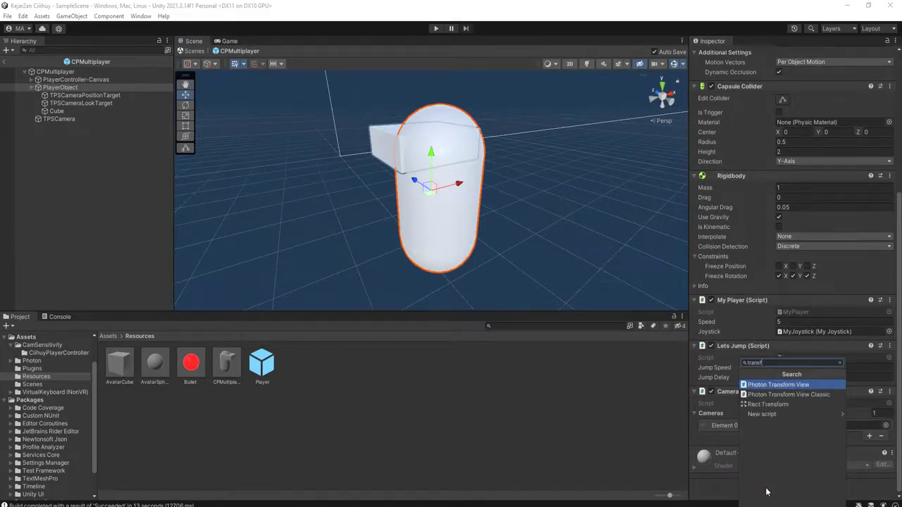
left_click(795, 396)
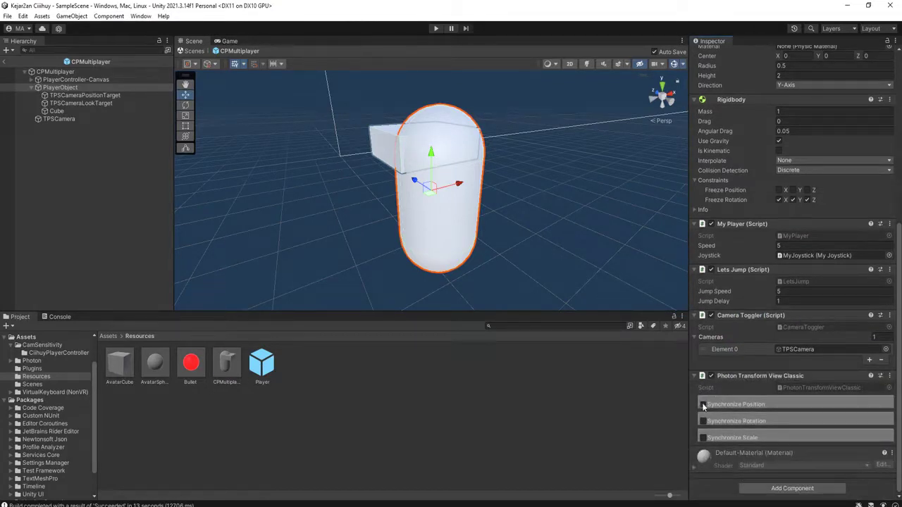
left_click(703, 407)
left_click(703, 468)
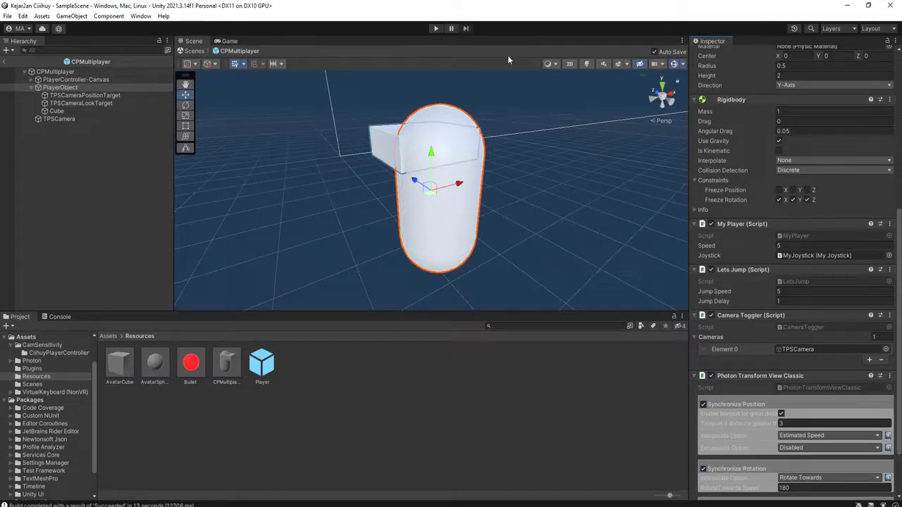
Build the Windows version of the game into the PunDemo folder on the Desktop.
left_click(7, 15)
left_click(29, 124)
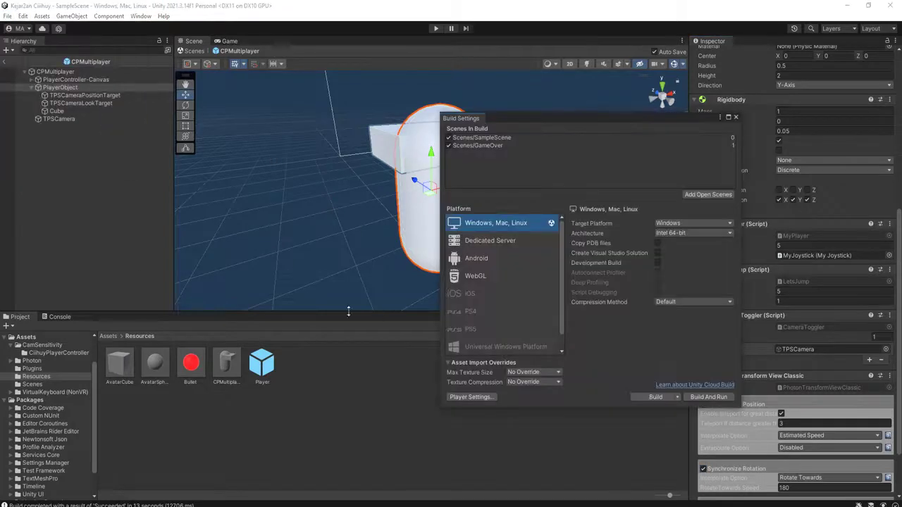
left_click(649, 398)
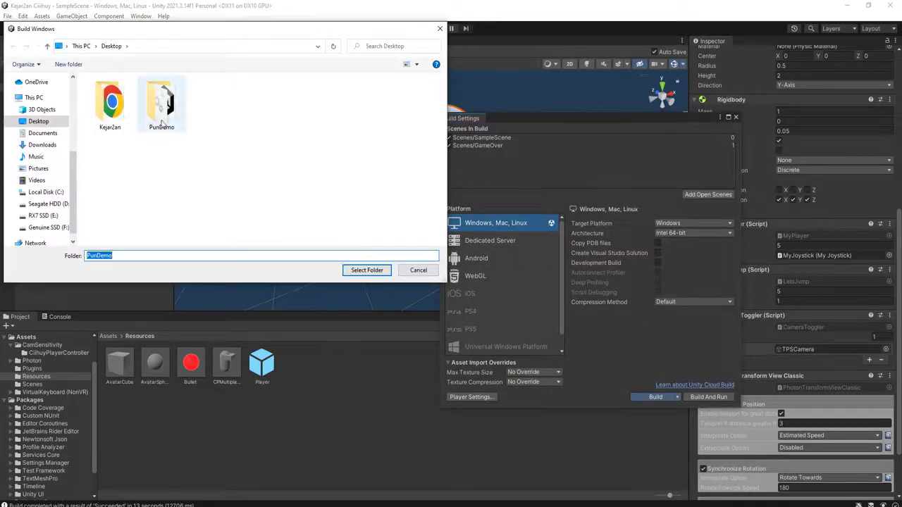
double_click(162, 104)
left_click(367, 270)
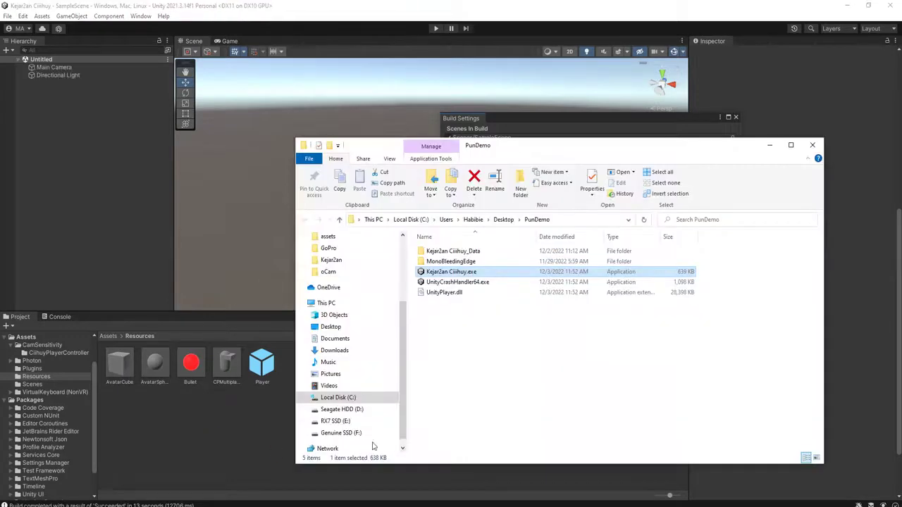
Run two instances of Kejar2an Ciiihuy.exe and connect one with nickname A and the other with the prefilled nickname.
double_click(458, 272)
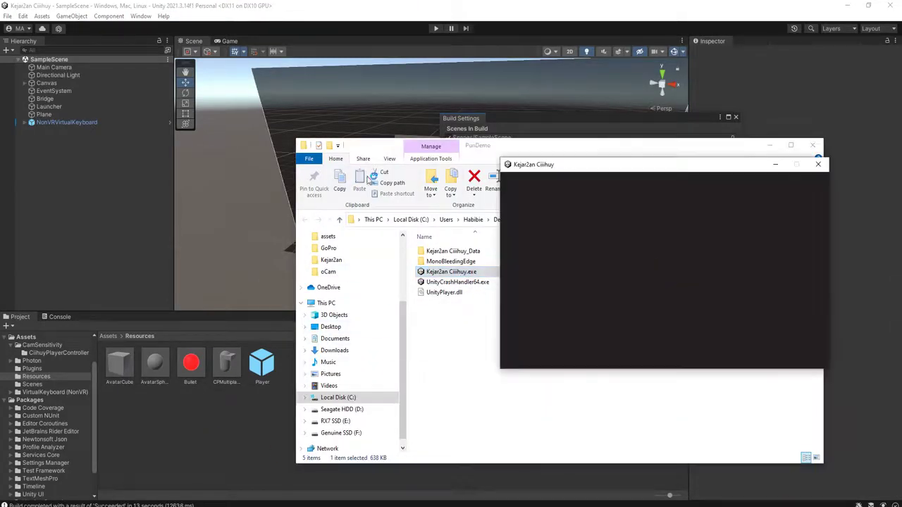
left_click_drag(109, 75, 109, 75)
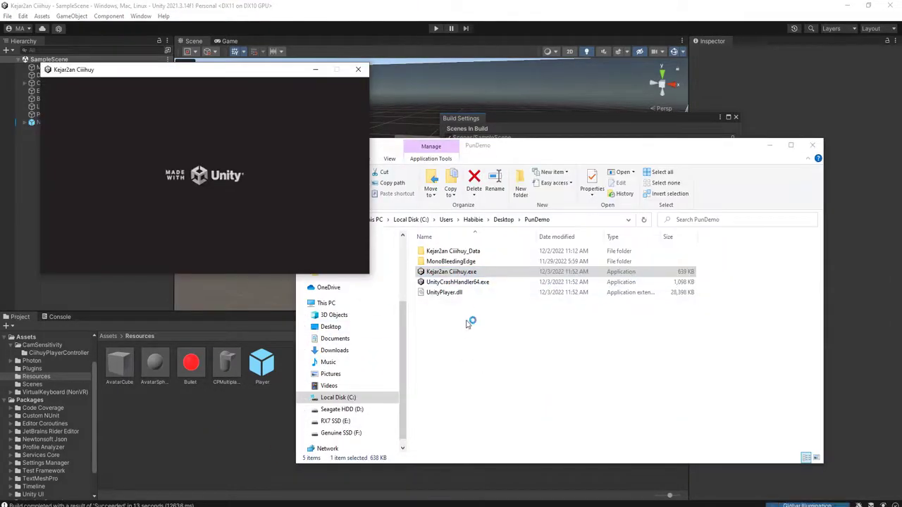
double_click(465, 273)
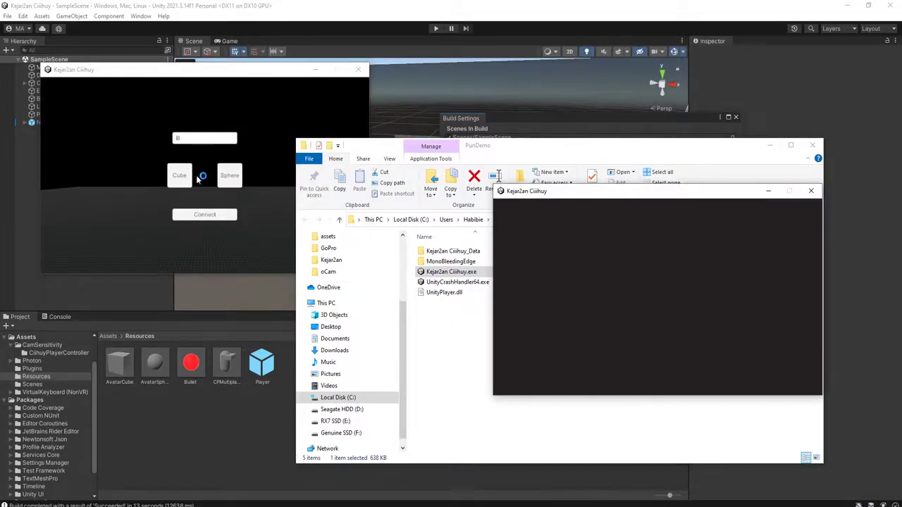
left_click(199, 141)
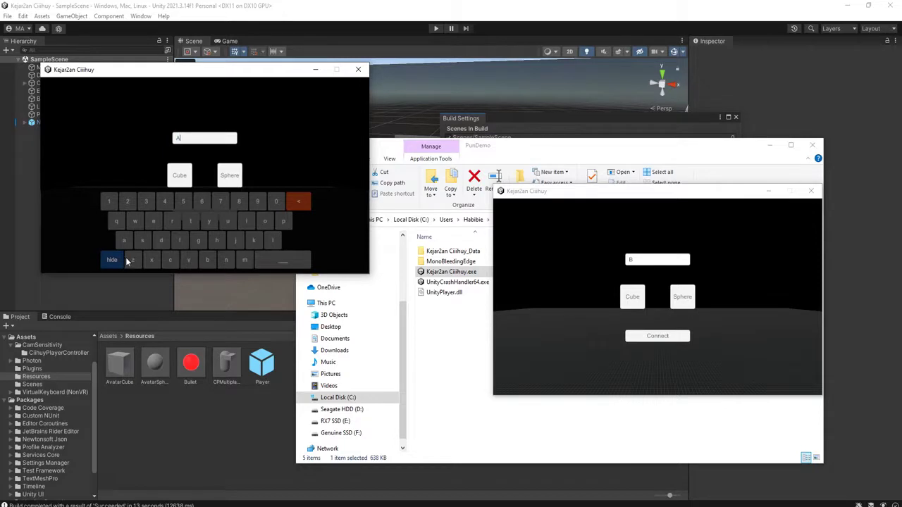
left_click(125, 259)
left_click(223, 213)
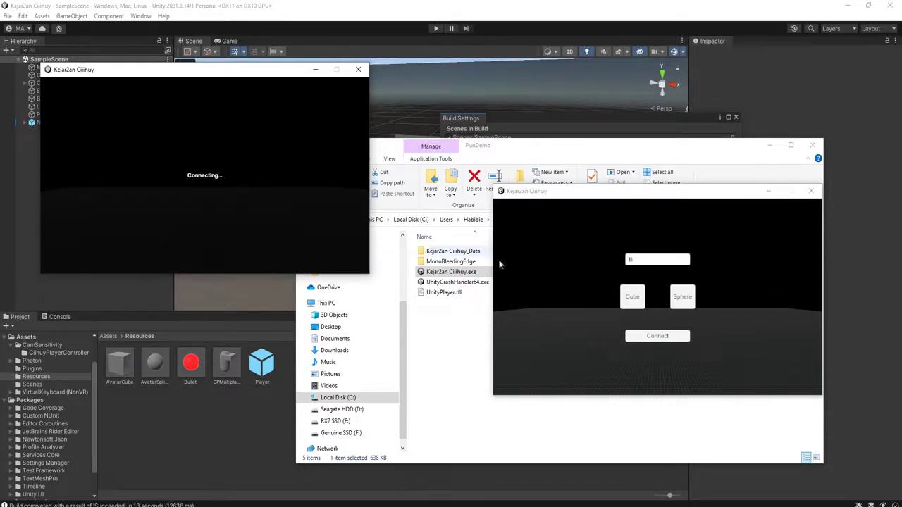
left_click(656, 337)
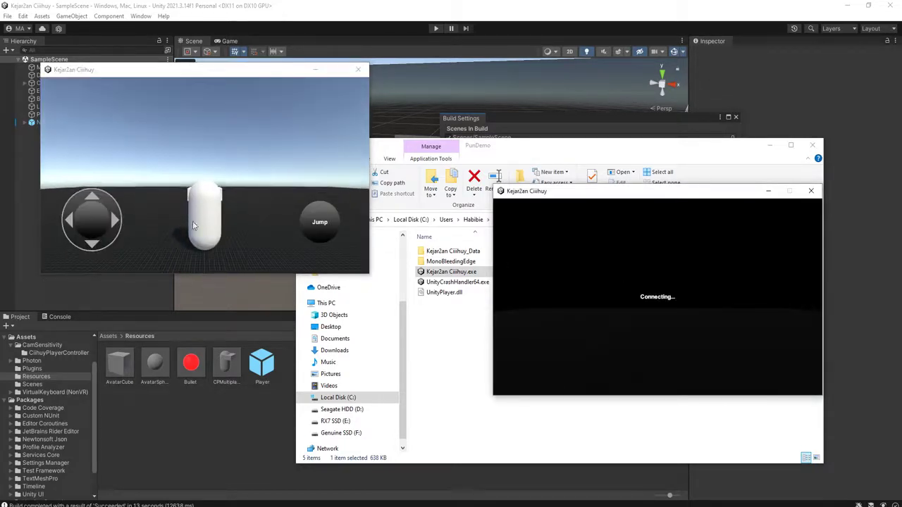
Move the players with the joysticks in both game windows to check position and rotation synchronization, and close both games.
left_click_drag(94, 226, 36, 213)
left_click_drag(593, 194, 468, 147)
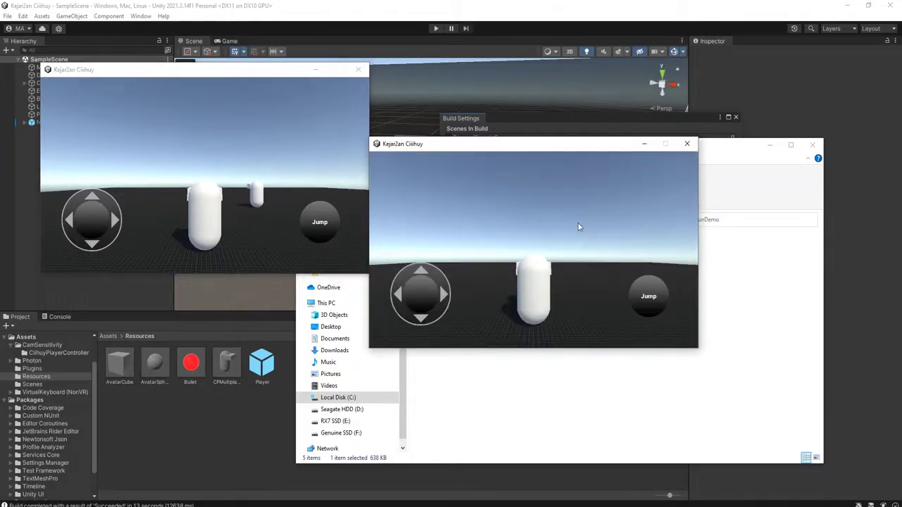
left_click_drag(421, 292, 441, 357)
mouse_move(430, 295)
left_mouse_down()
mouse_move(423, 278)
mouse_move(416, 275)
mouse_move(425, 298)
mouse_move(399, 268)
mouse_move(375, 277)
mouse_move(423, 300)
mouse_move(386, 287)
mouse_move(512, 290)
mouse_move(420, 295)
mouse_move(503, 358)
mouse_move(501, 387)
mouse_move(423, 298)
mouse_move(394, 394)
mouse_move(459, 412)
mouse_move(330, 389)
mouse_move(423, 310)
left_mouse_up()
mouse_move(562, 240)
left_mouse_down()
mouse_move(473, 246)
mouse_move(553, 251)
left_mouse_up()
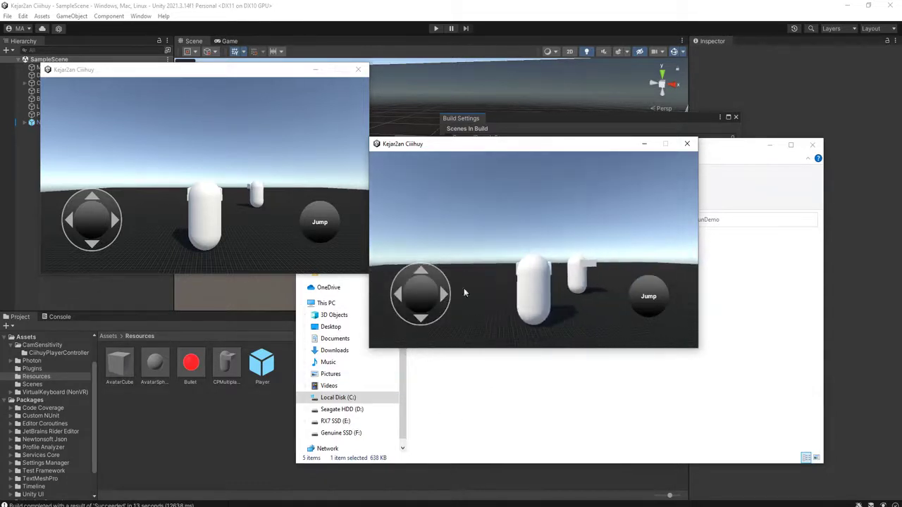
left_click_drag(421, 265, 579, 253)
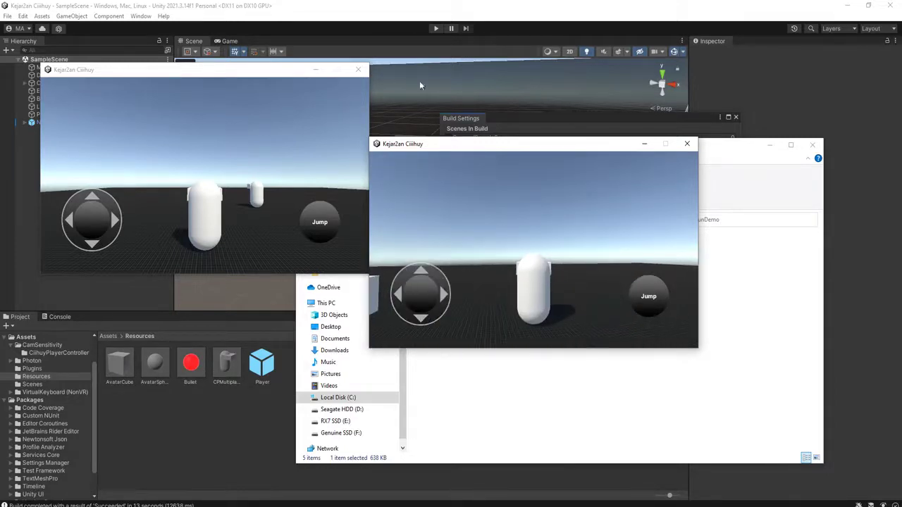
left_click(358, 70)
left_click(693, 146)
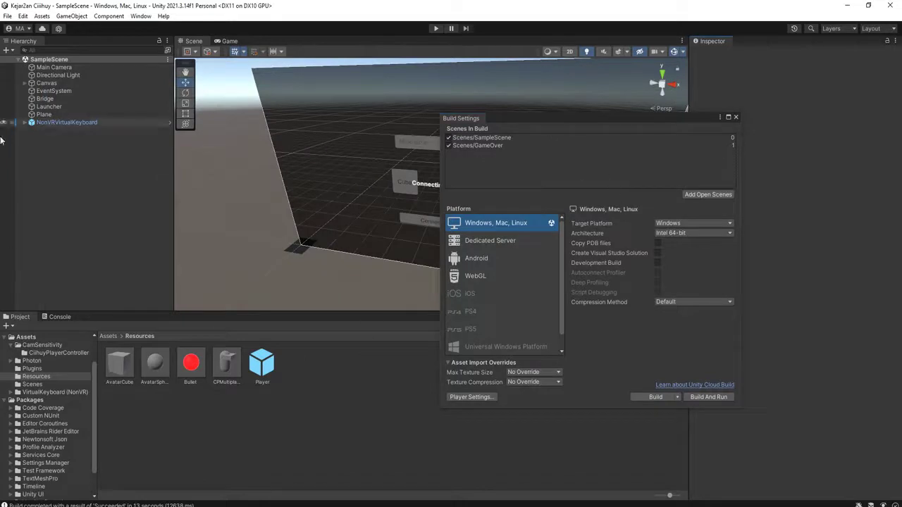
Open the CPMultiplayer prefab, close the Build Settings window and add a Photon View component to PlayerObject.
double_click(223, 375)
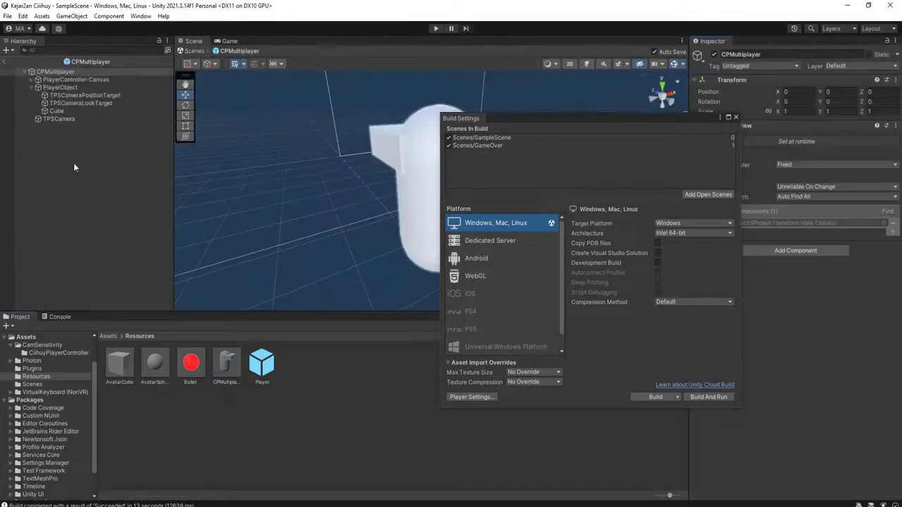
left_click(60, 87)
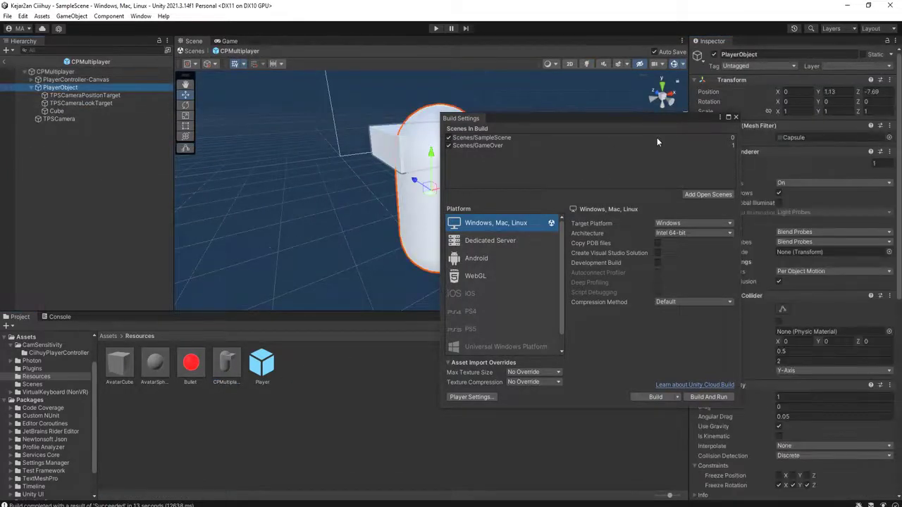
left_click(735, 117)
scroll(753, 457, "down", 10)
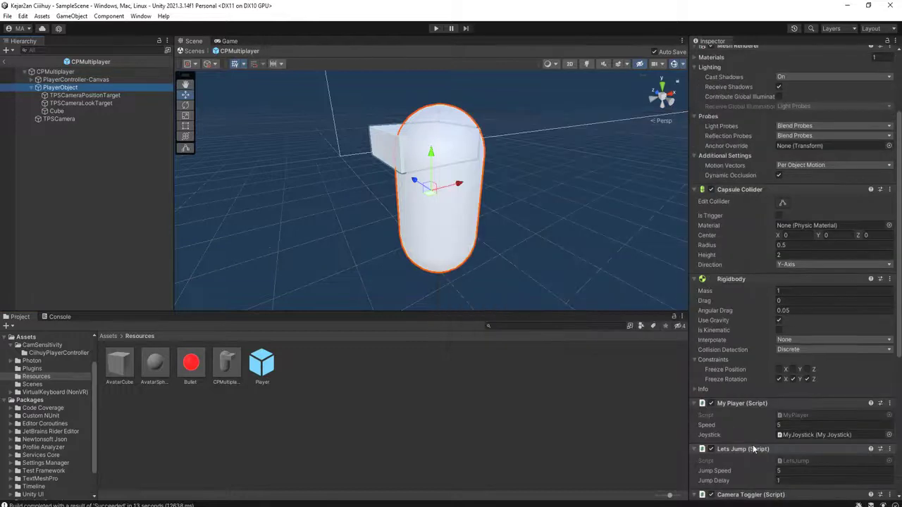
left_click(769, 487)
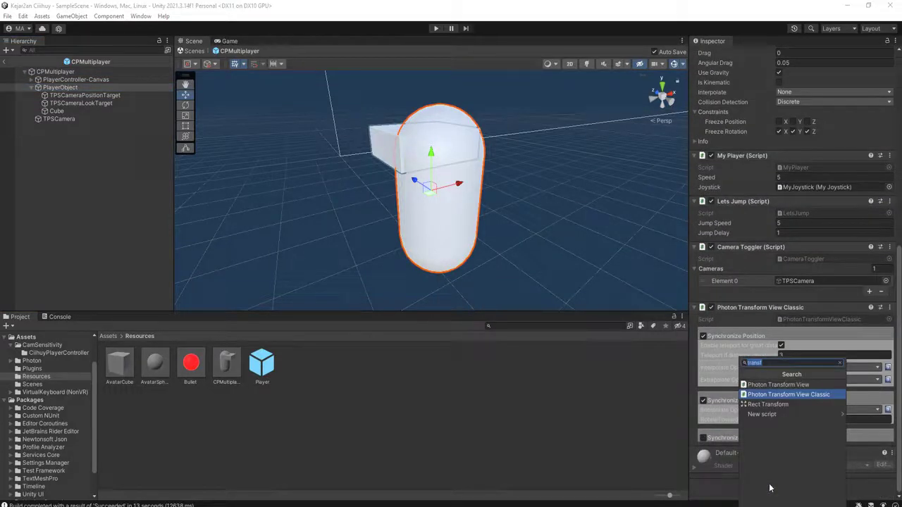
type("photo")
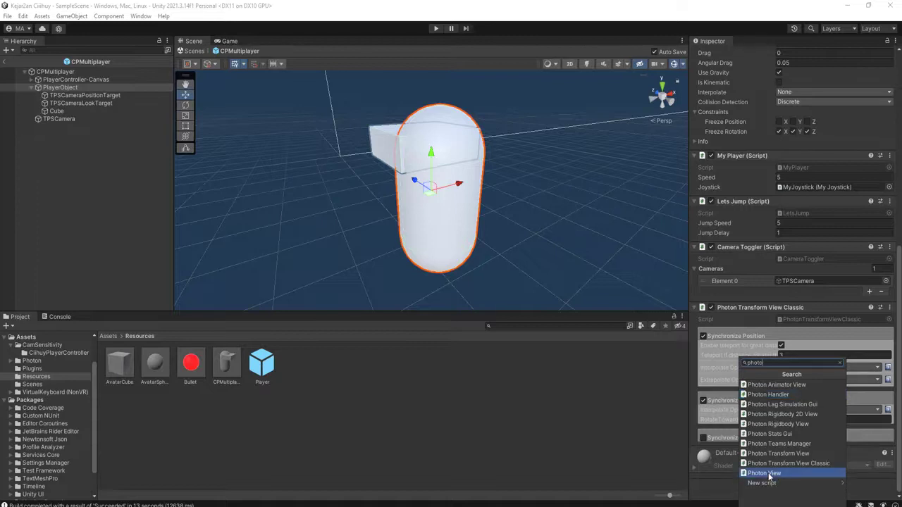
left_click(770, 474)
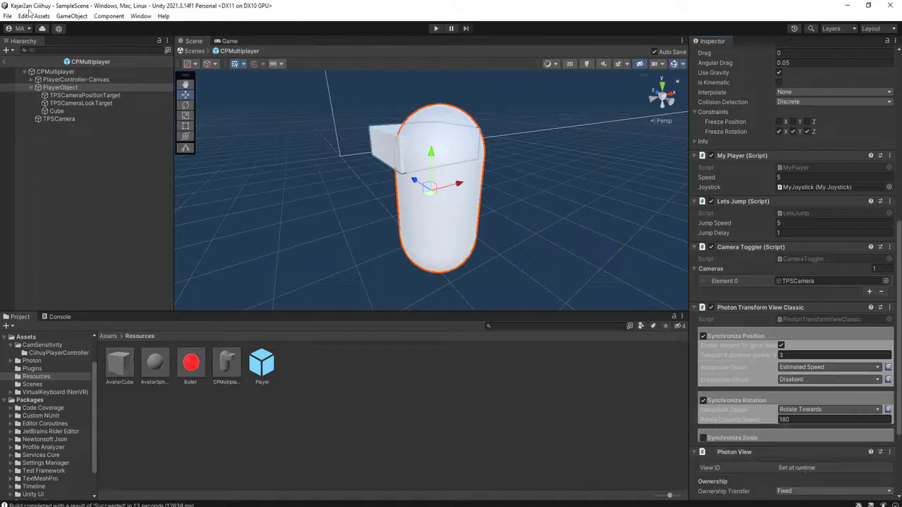
Rebuild the Windows game into the PunDemo folder with the updated prefab.
left_click(8, 15)
left_click(48, 143)
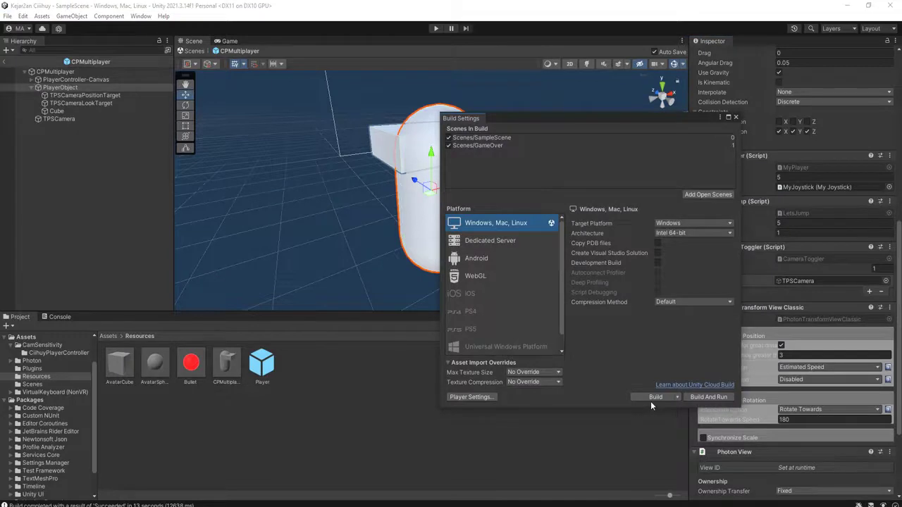
left_click(642, 397)
double_click(162, 102)
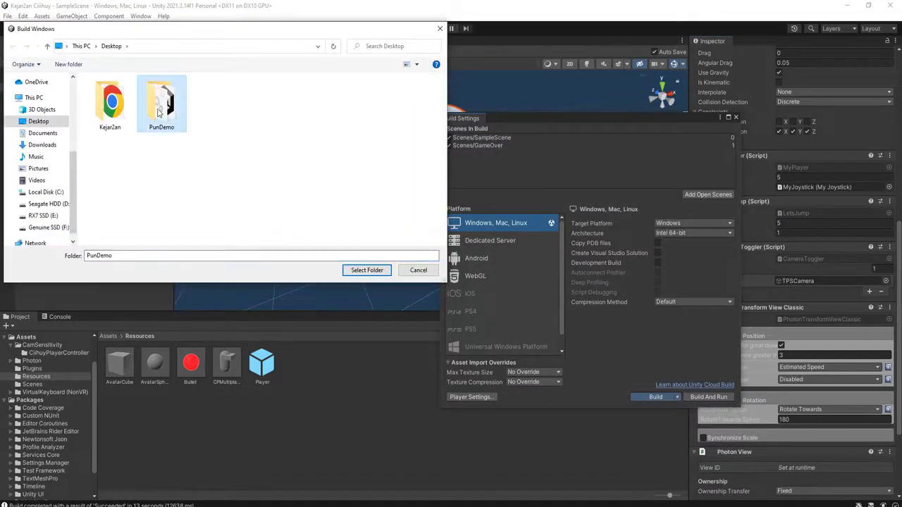
left_click(366, 270)
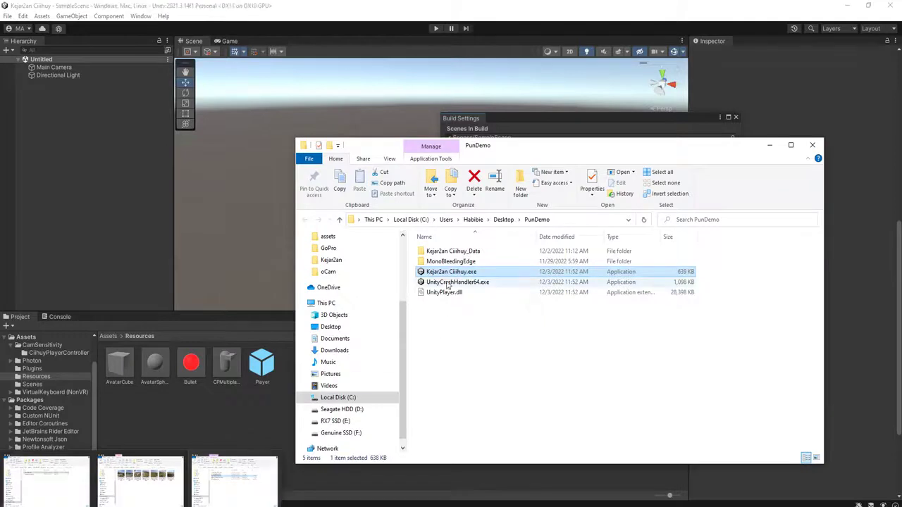
Start two instances of the rebuilt Kejar2an Ciiihuy.exe, enter nickname A in the first, and connect both players.
key("F2")
key("Return")
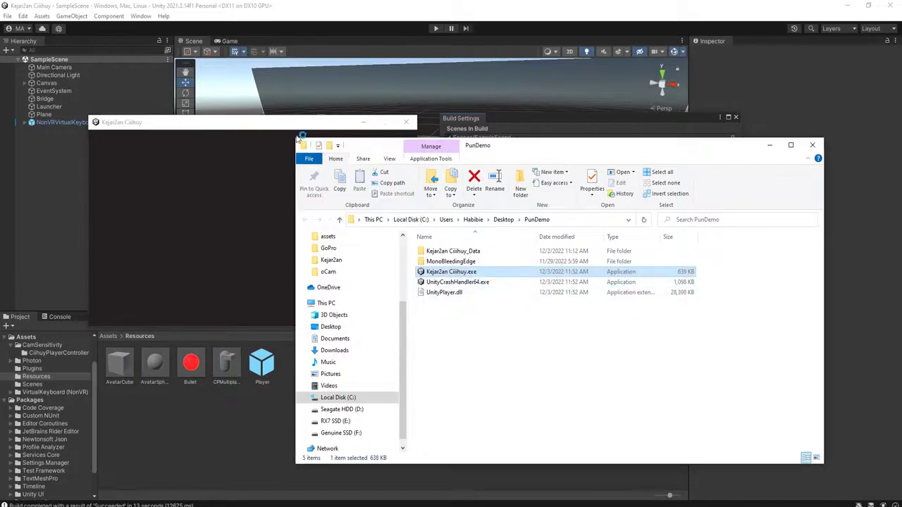
left_click_drag(261, 126, 673, 203)
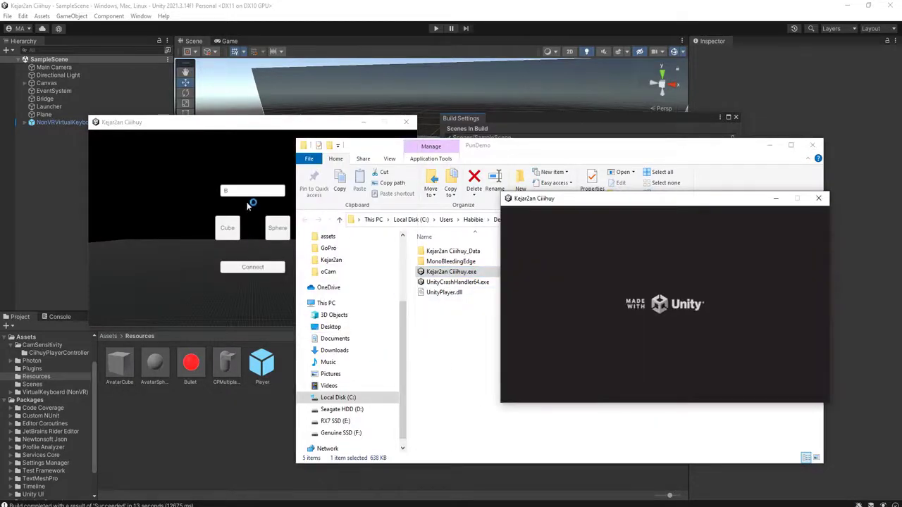
left_click(248, 204)
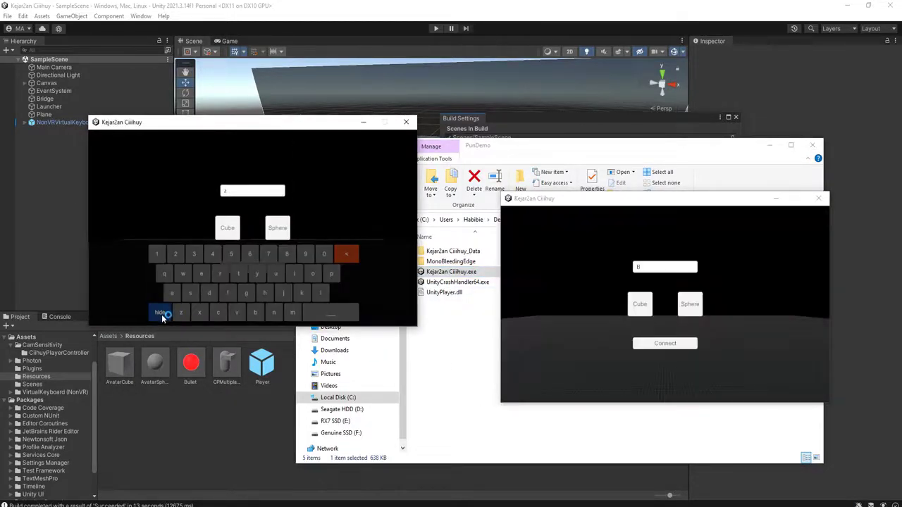
type("A")
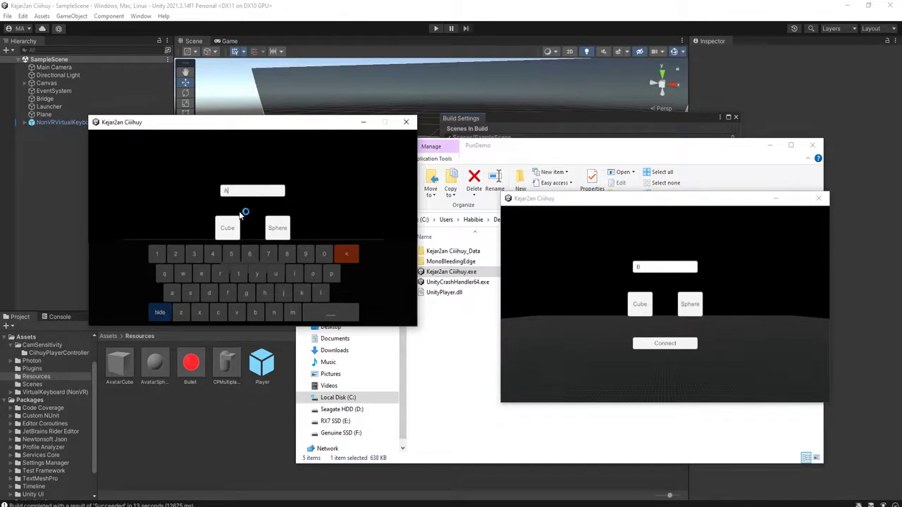
left_click(160, 314)
left_click(247, 270)
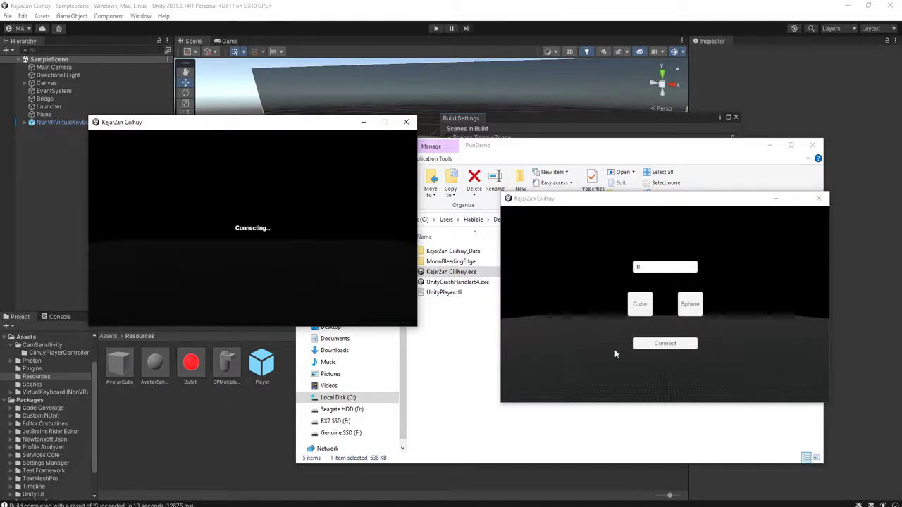
left_click(666, 349)
Move each player with its joystick in the two game windows to check whether movement synchronizes between them.
left_click(320, 275)
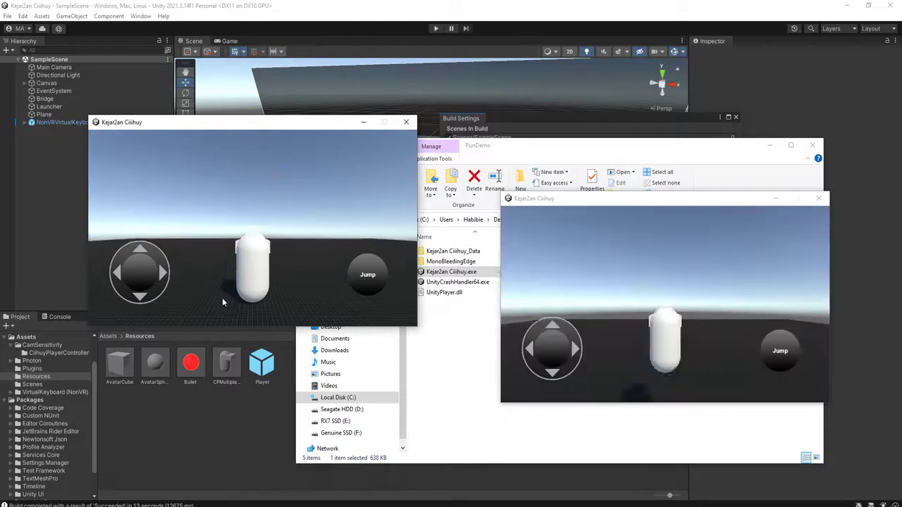
left_click_drag(144, 304, 83, 294)
left_click_drag(578, 352, 574, 391)
left_click_drag(548, 334, 533, 350)
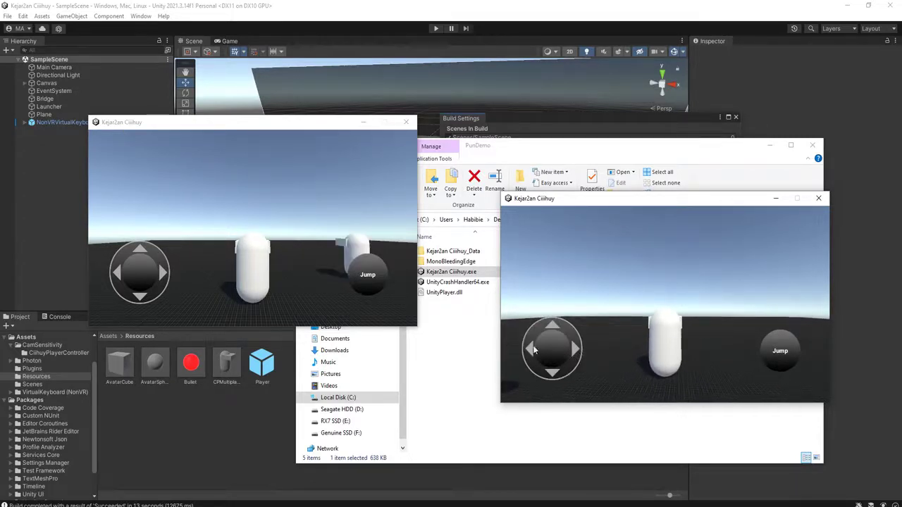
left_click_drag(266, 126, 251, 153)
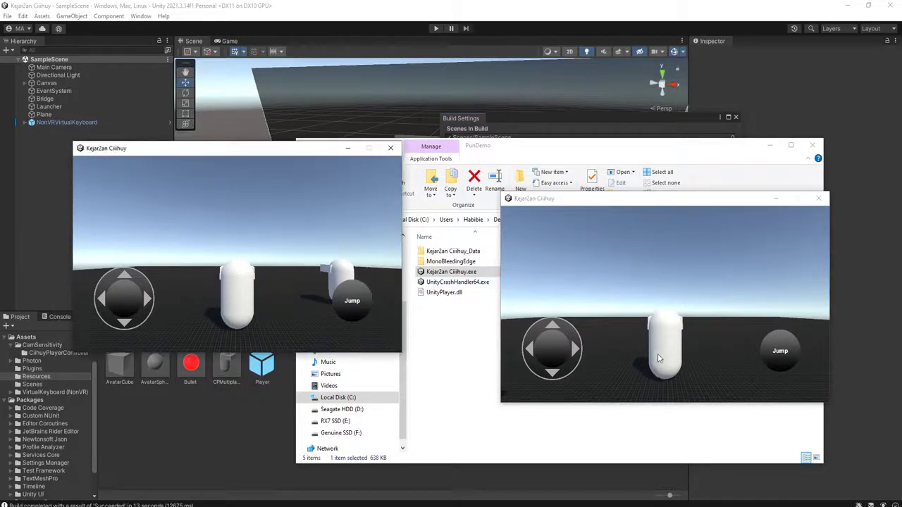